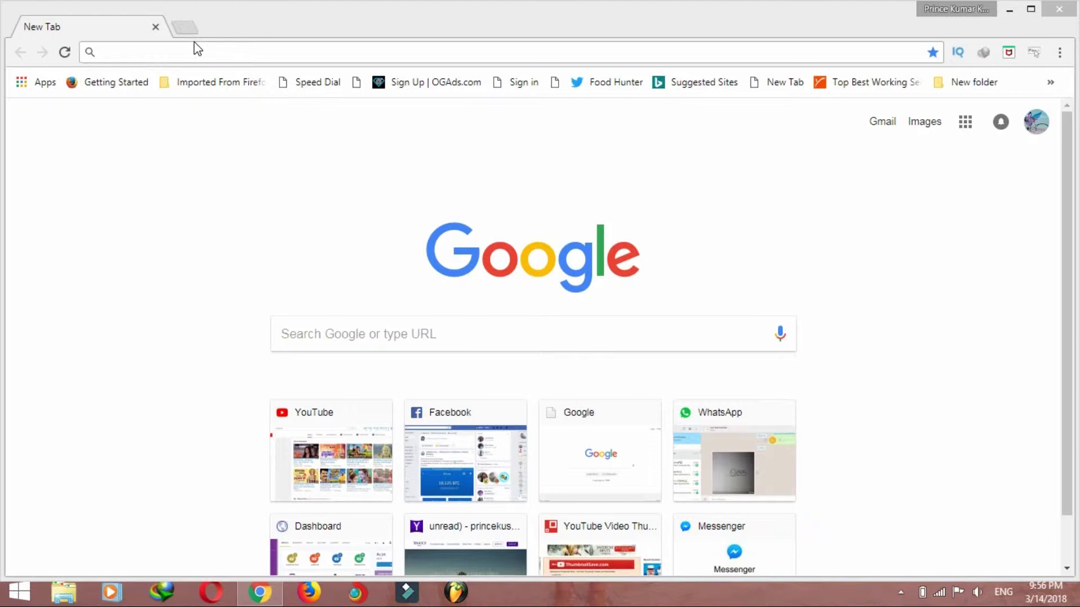
pyautogui.click(735, 56)
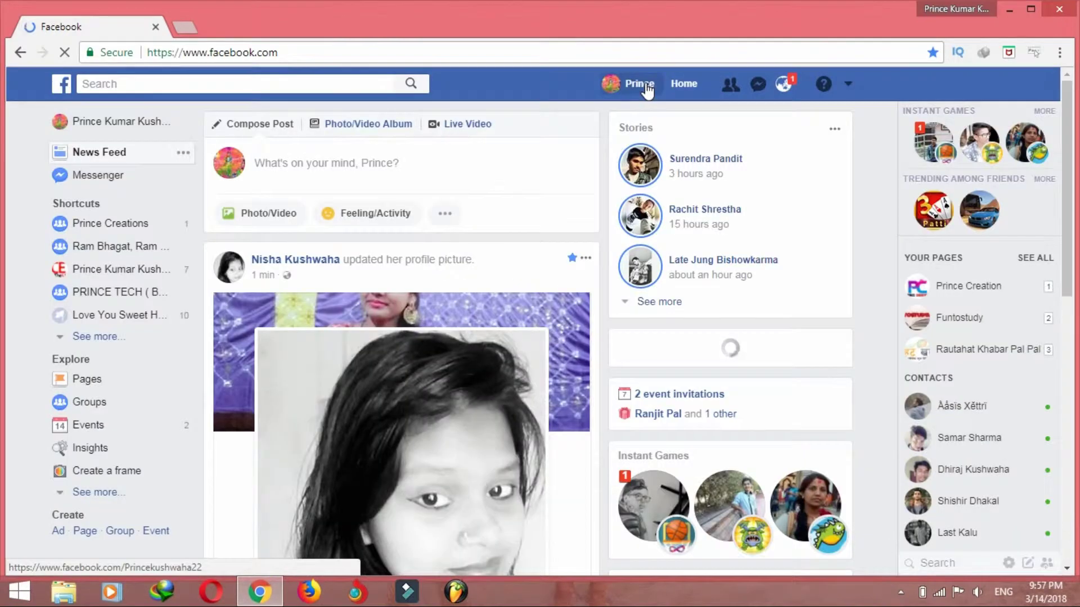
pyautogui.click(619, 83)
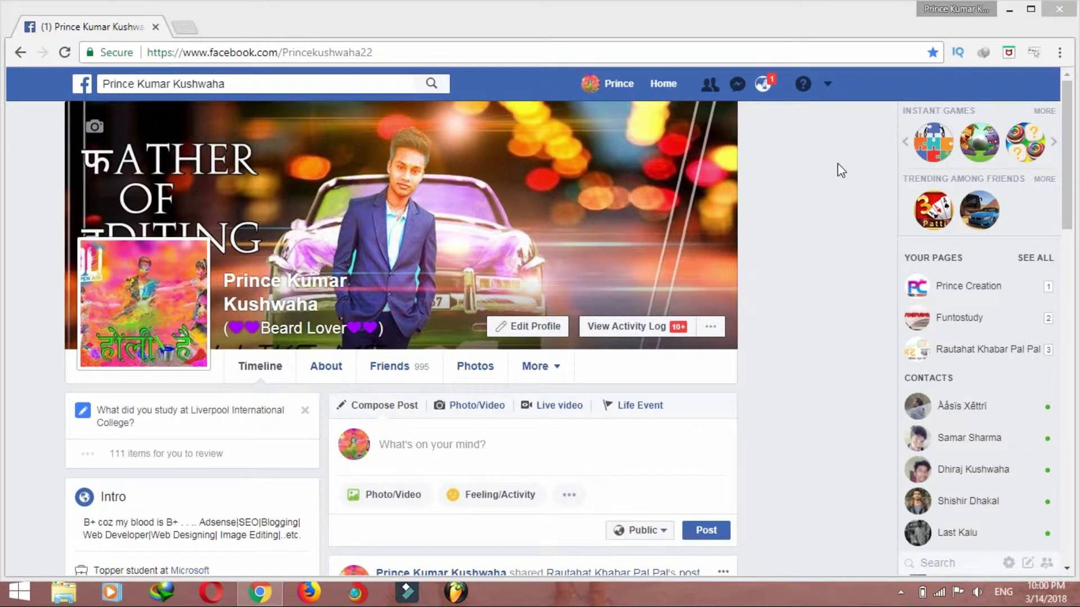
# Step: Launch Notepad through the Windows Run dialog and bring up its dialog for opening a file
pyautogui.press('super+r')
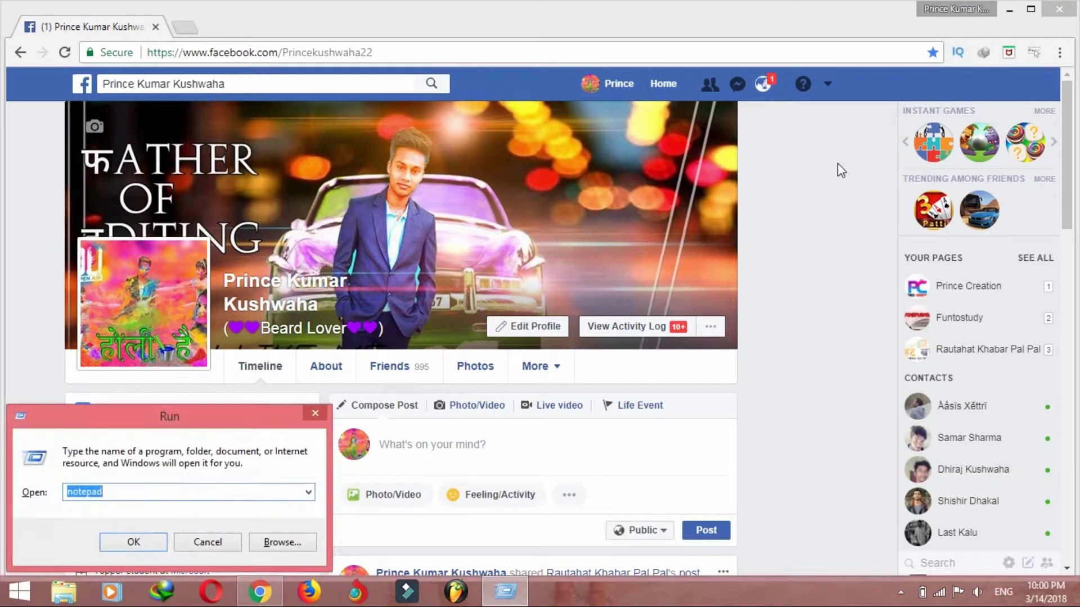
pyautogui.press('Return')
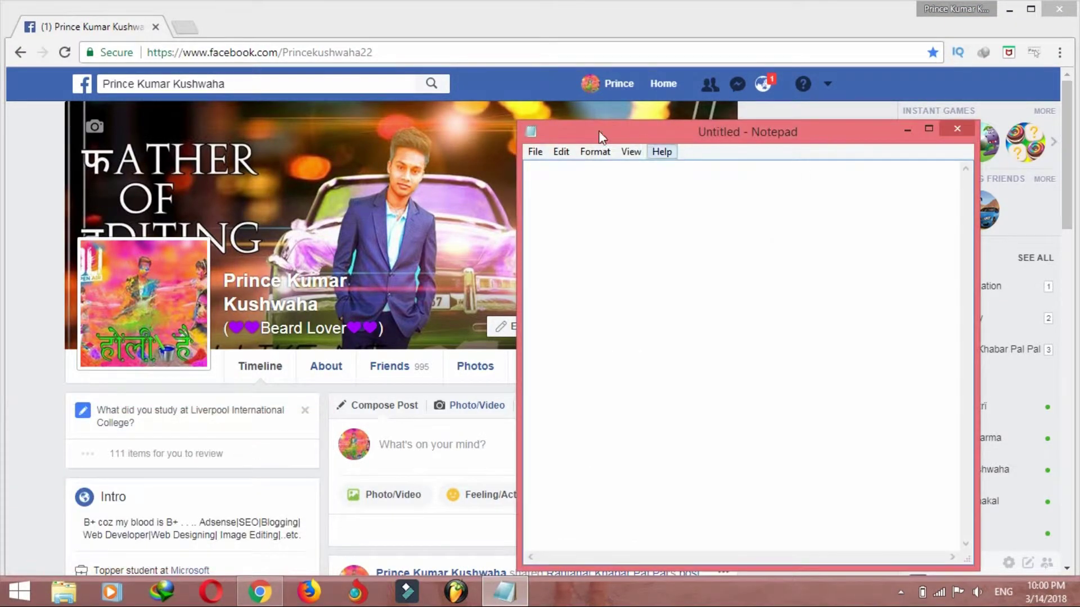
pyautogui.click(535, 152)
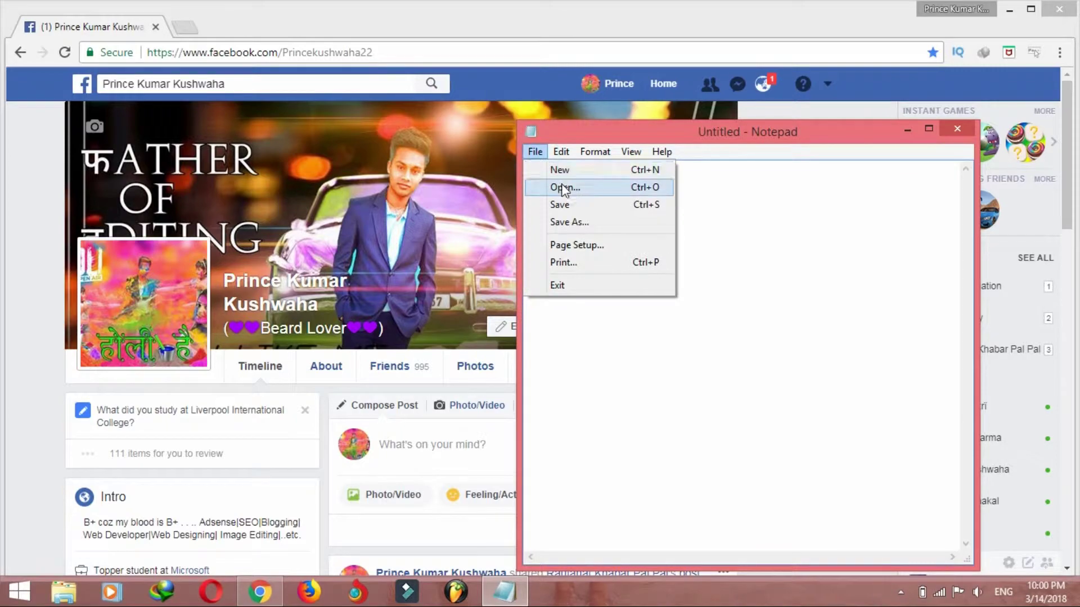
pyautogui.click(561, 187)
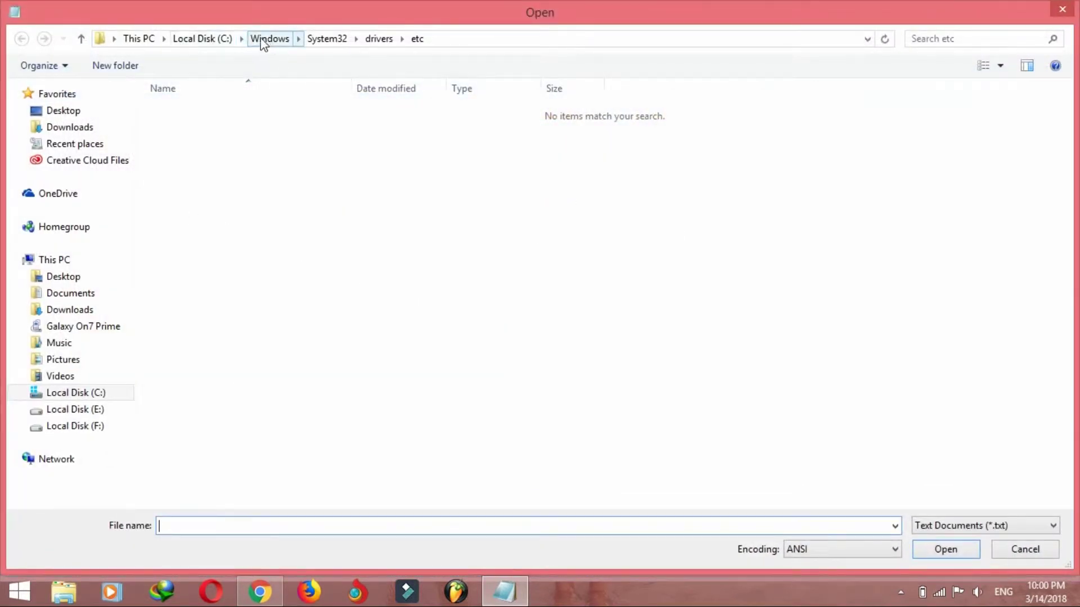
# Step: Browse from This PC to the folder C:\Windows\System32\drivers\etc
pyautogui.click(51, 262)
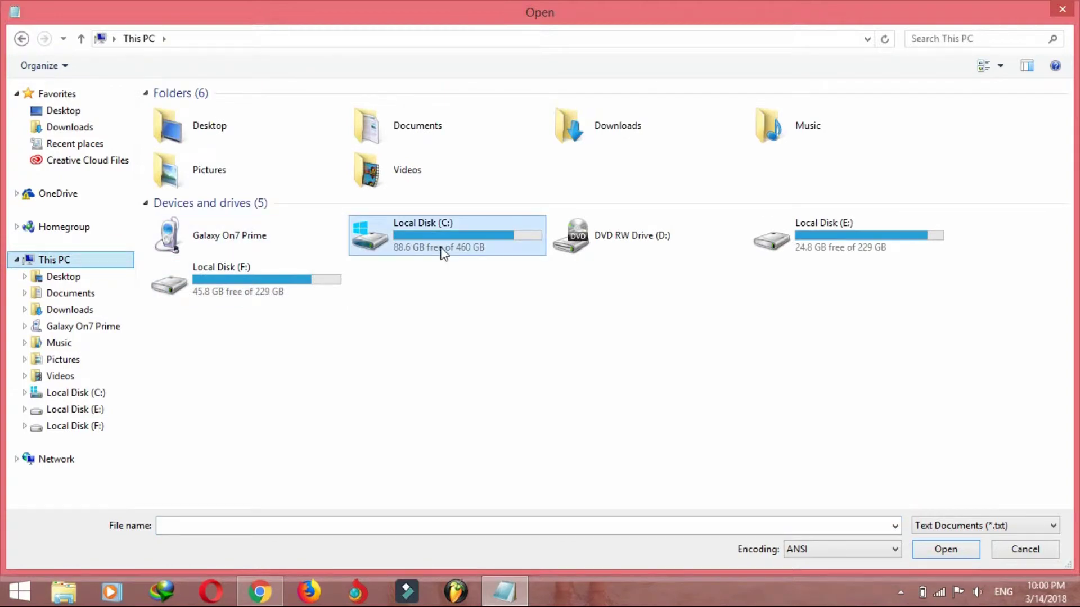
pyautogui.doubleClick(444, 253)
pyautogui.doubleClick(234, 308)
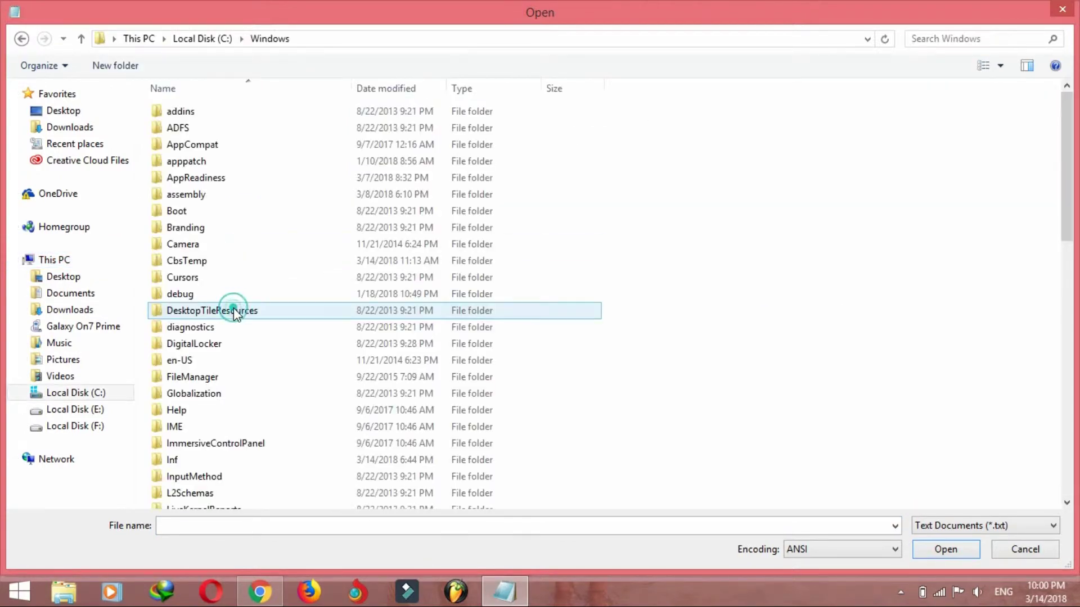
pyautogui.scroll(-3, 482, 374)
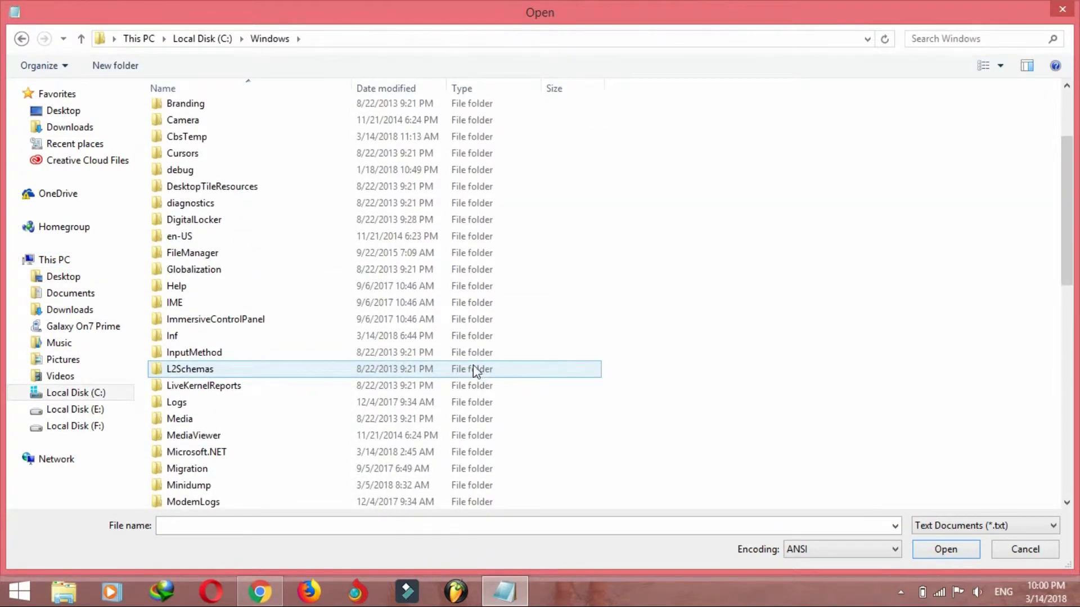
pyautogui.scroll(-4, 413, 341)
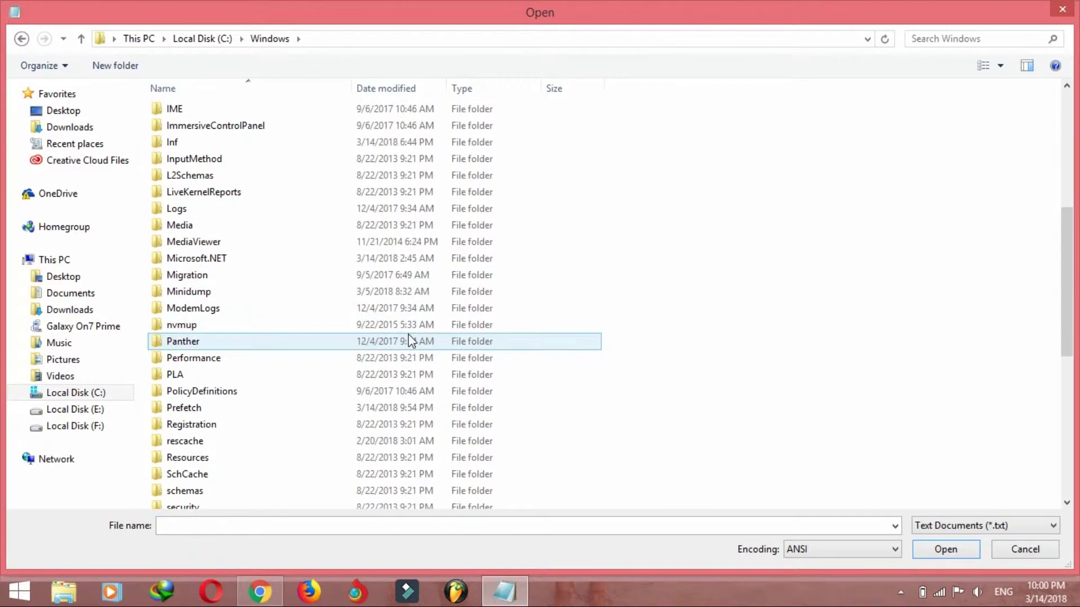
pyautogui.scroll(-7, 410, 340)
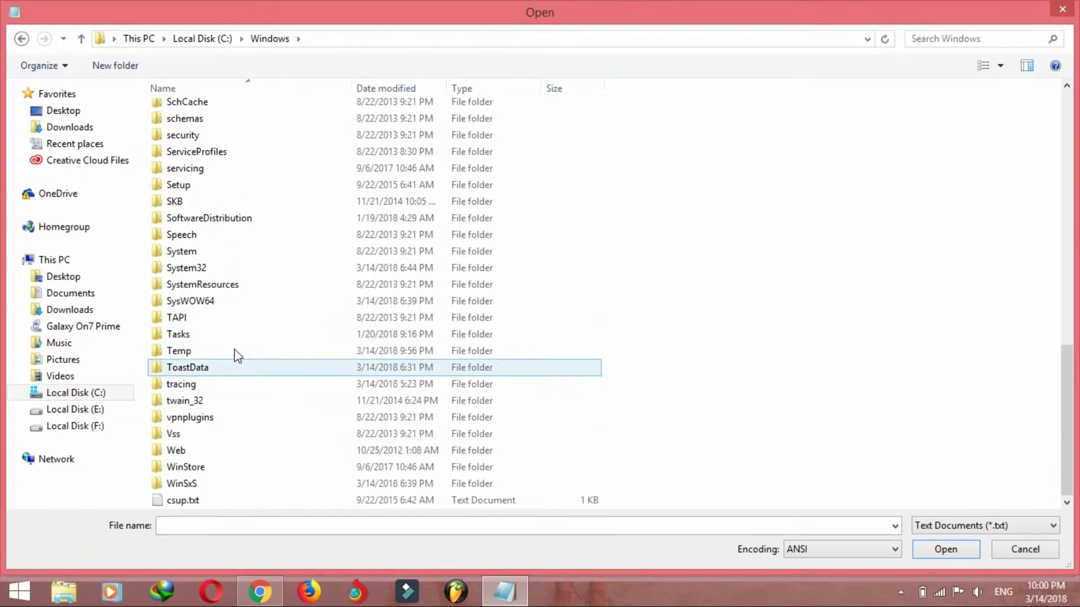
pyautogui.doubleClick(200, 268)
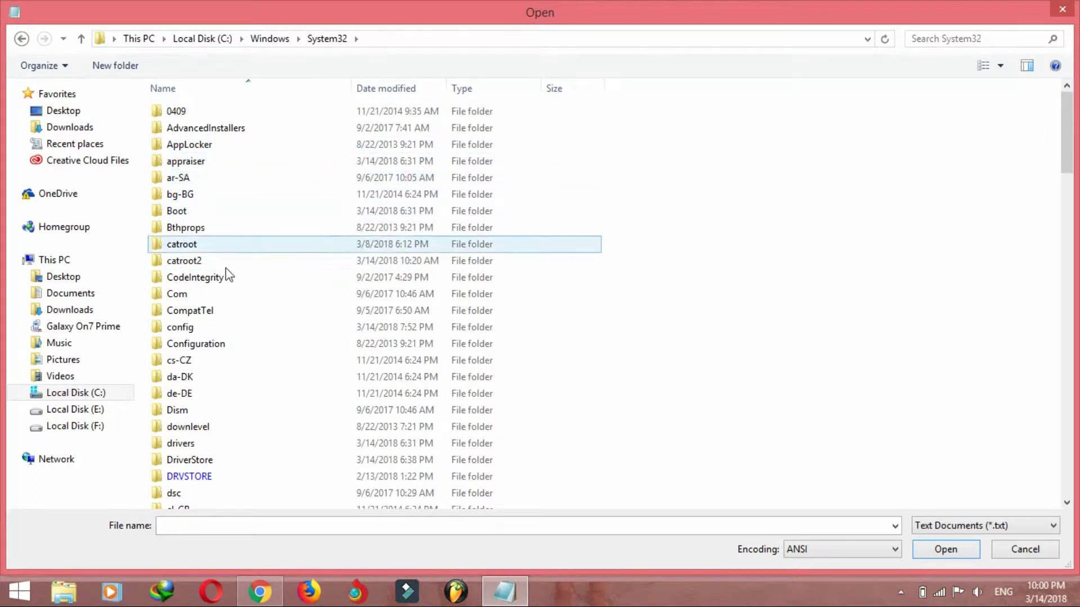
pyautogui.doubleClick(230, 445)
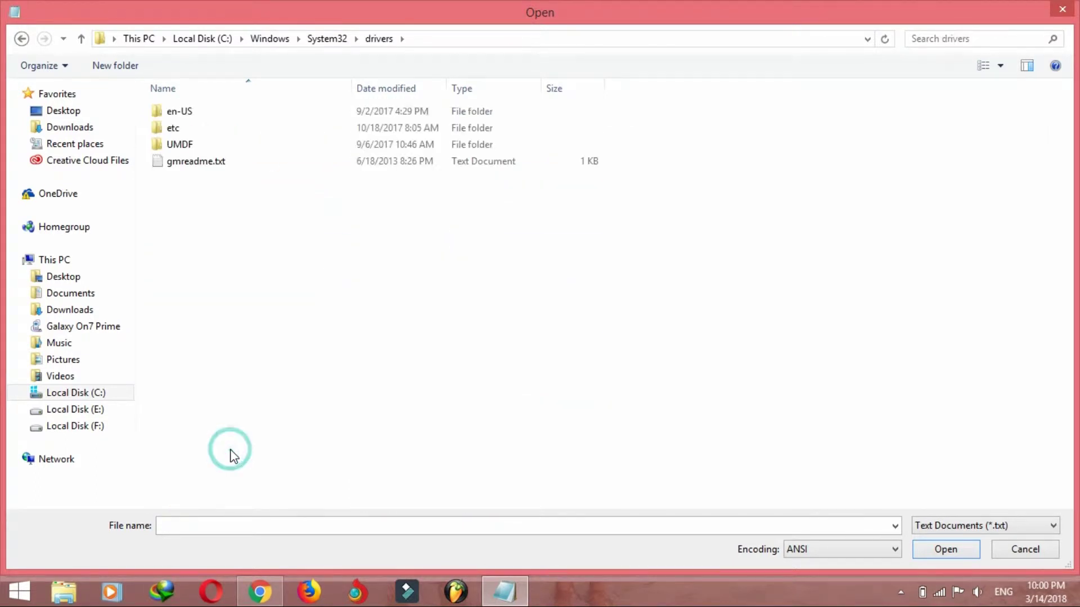
pyautogui.doubleClick(221, 127)
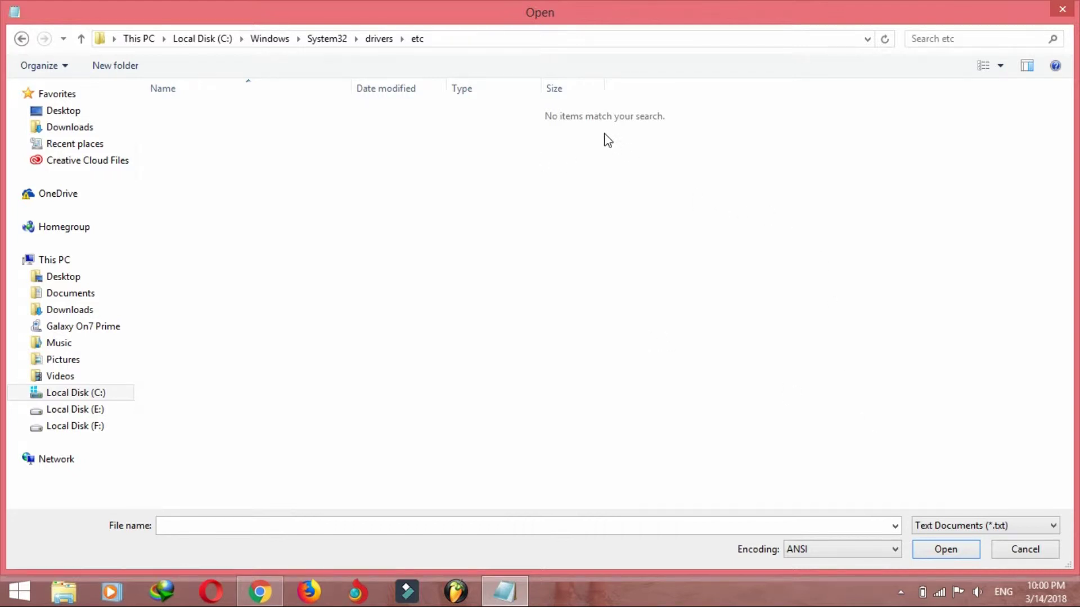
# Step: Show All Files (*.*) in the etc folder, open the hosts file and maximize its window
pyautogui.click(968, 527)
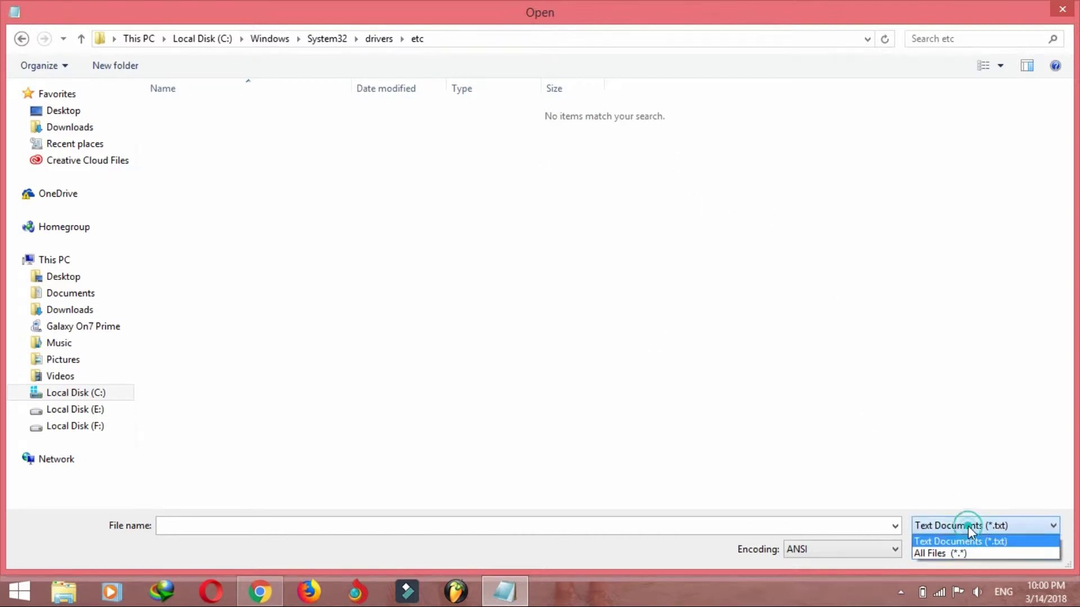
pyautogui.click(948, 554)
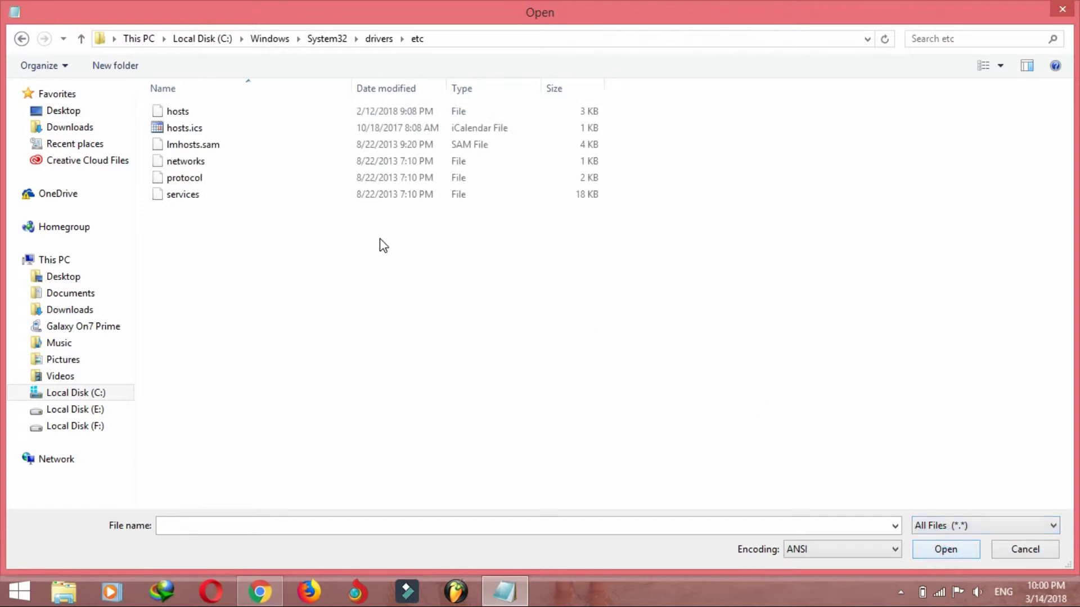
pyautogui.click(236, 110)
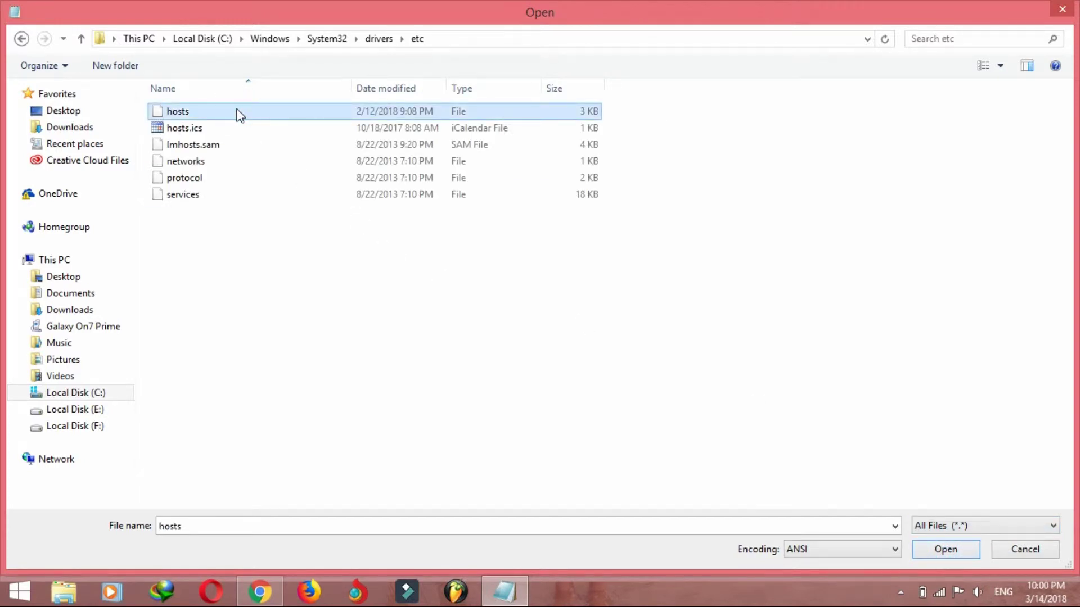
pyautogui.click(935, 552)
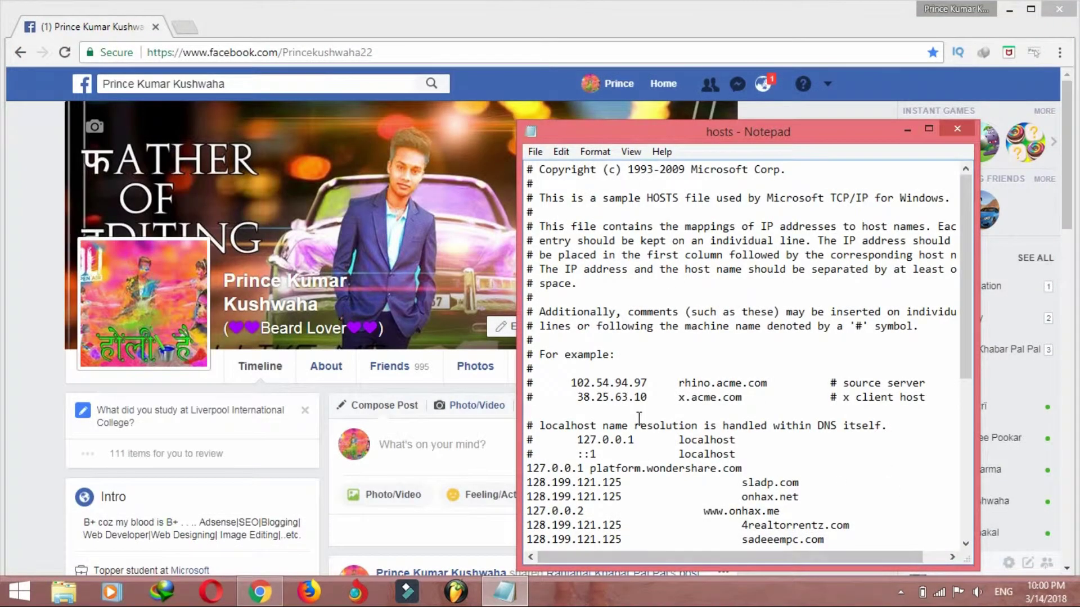
pyautogui.click(929, 129)
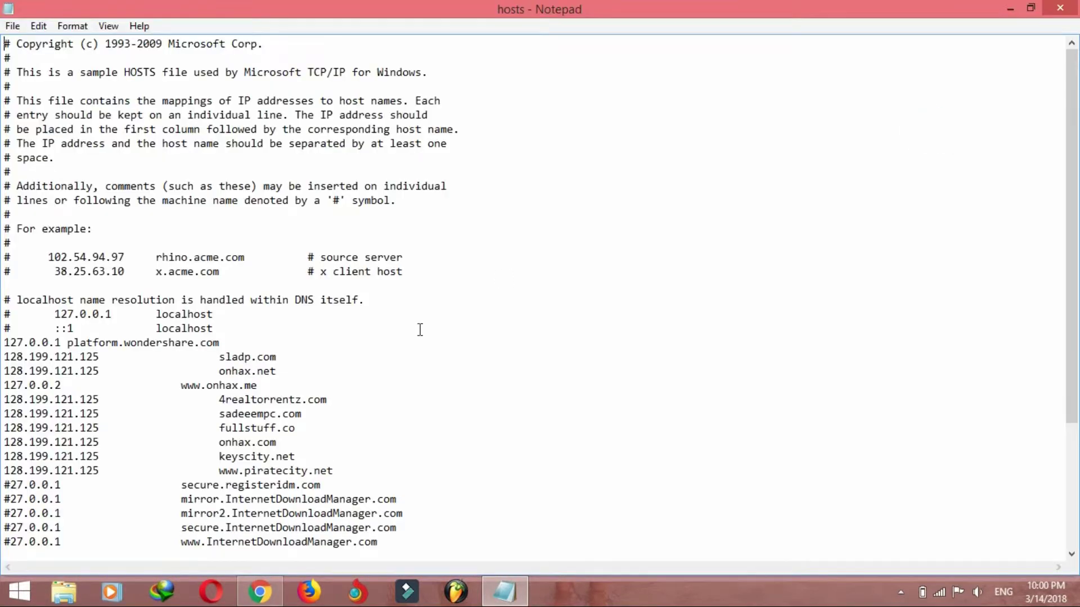
pyautogui.scroll(-3, 420, 330)
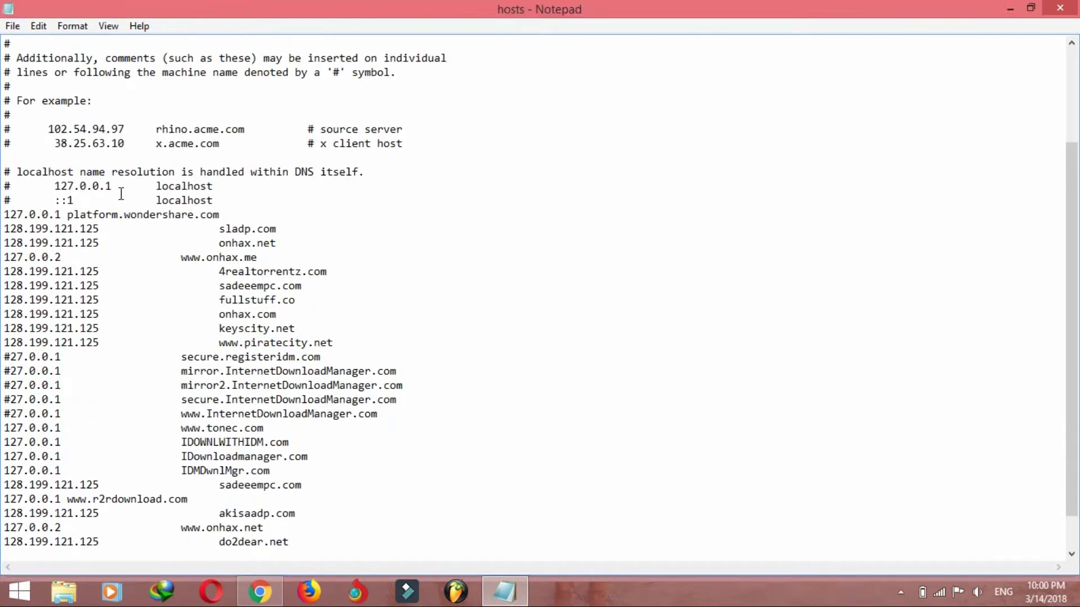
pyautogui.moveTo(118, 186); pyautogui.dragTo(55, 185)
pyautogui.rightClick(59, 187)
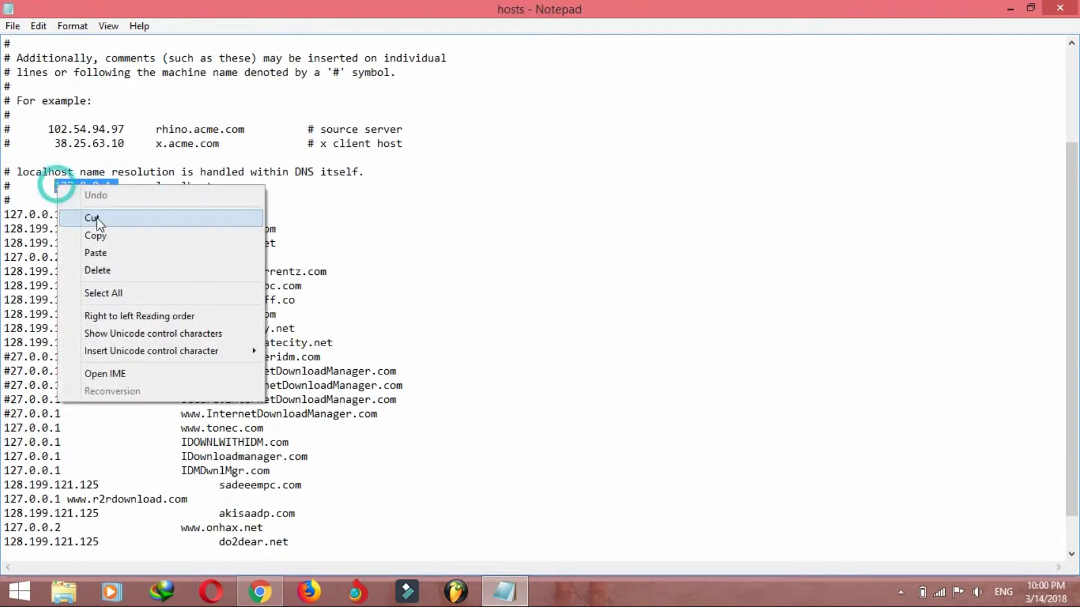
pyautogui.click(95, 236)
pyautogui.scroll(-1, 108, 234)
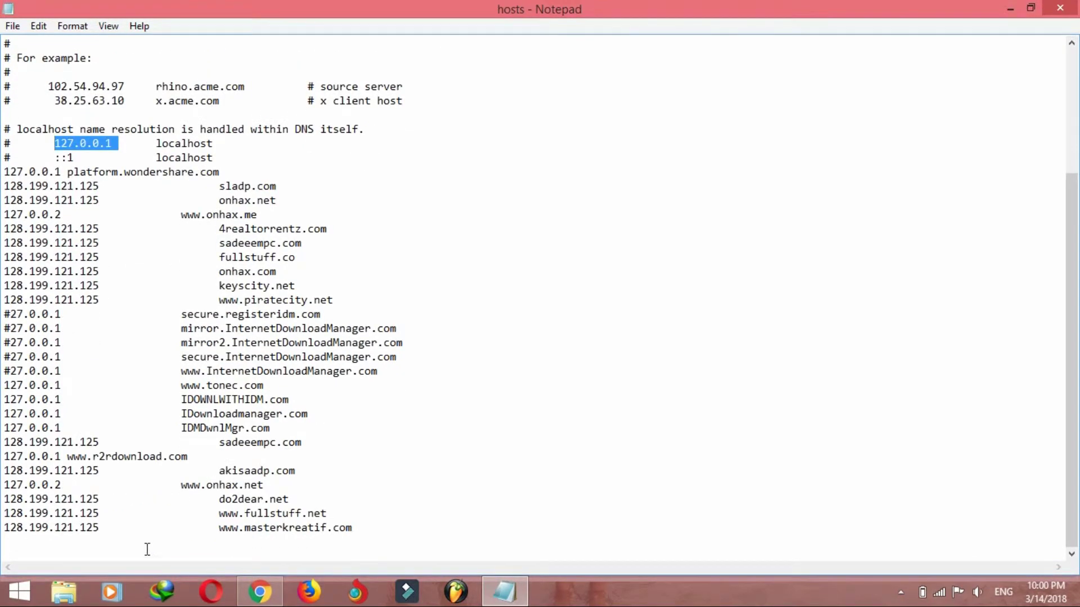
pyautogui.click(133, 554)
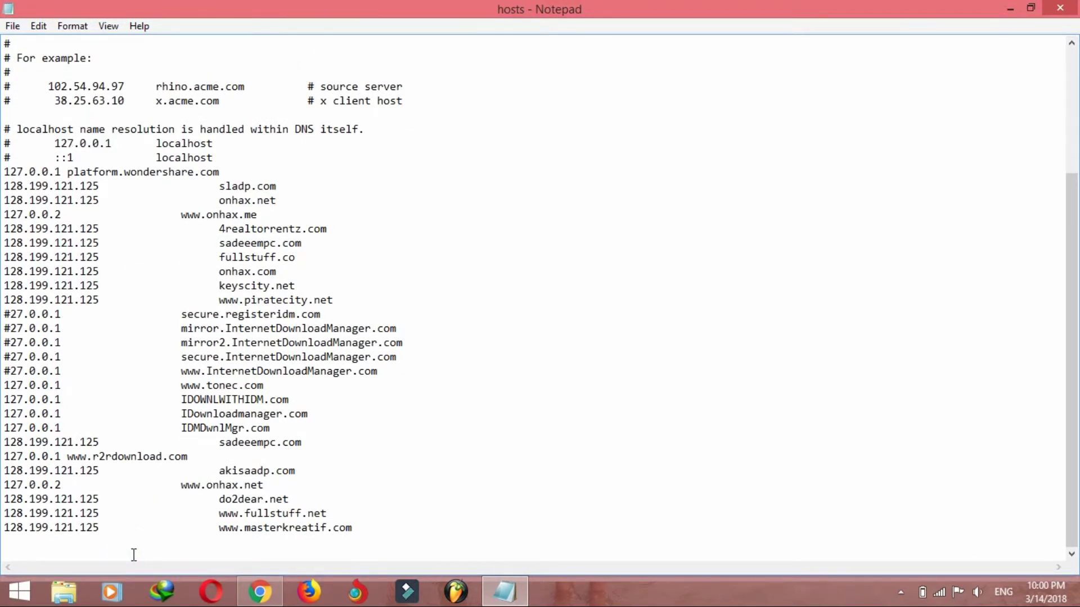
pyautogui.hotkey('ctrl', 'v')
pyautogui.write('www.face')
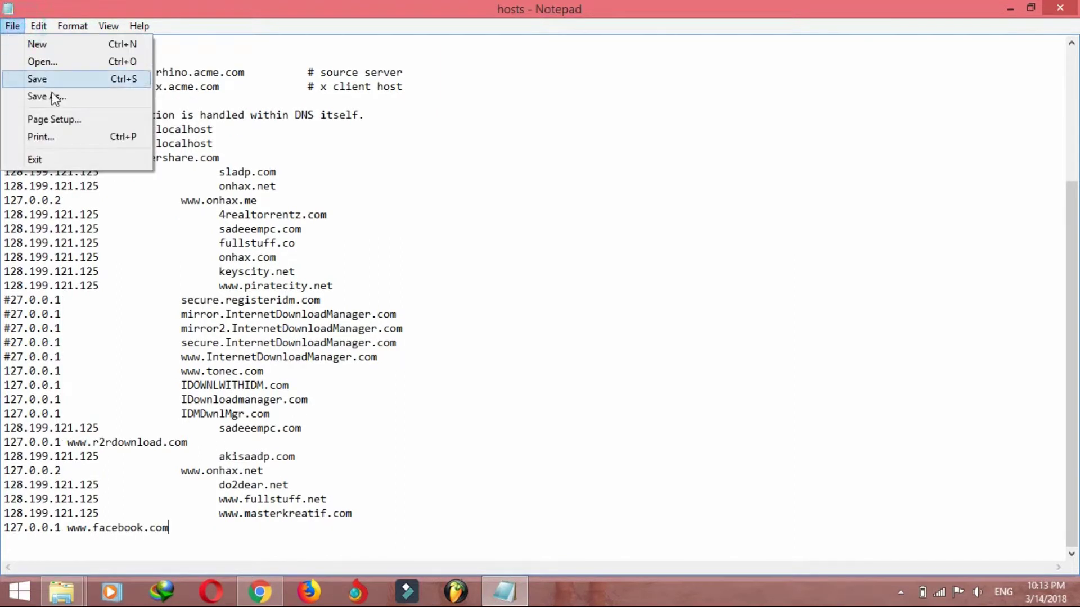
# Step: Save the hosts file, and also save it as type All Files over the existing hosts file in the etc folder
pyautogui.click(68, 77)
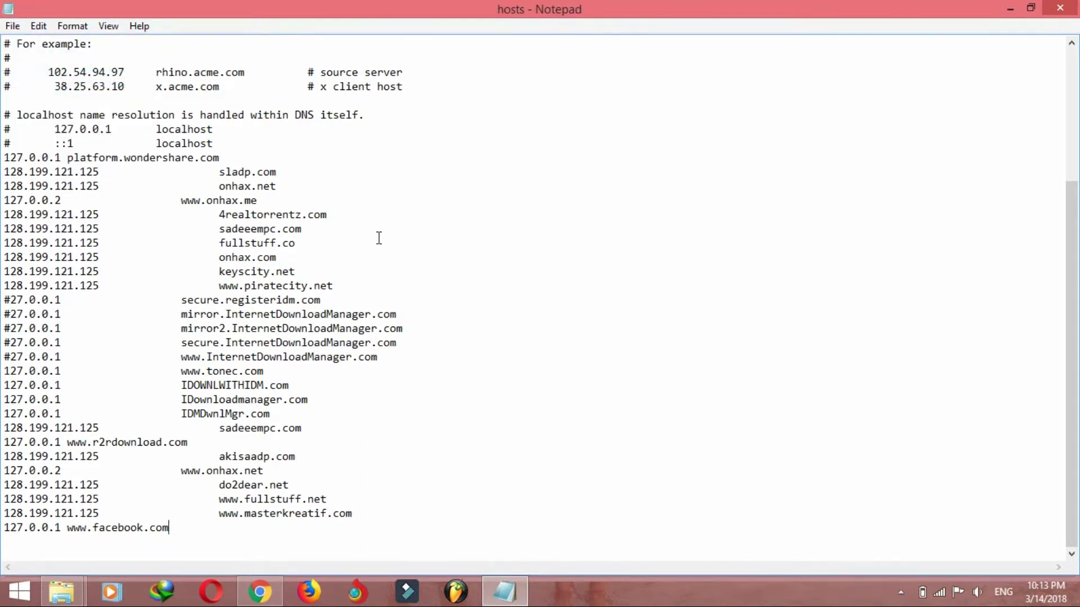
pyautogui.click(13, 26)
pyautogui.click(59, 96)
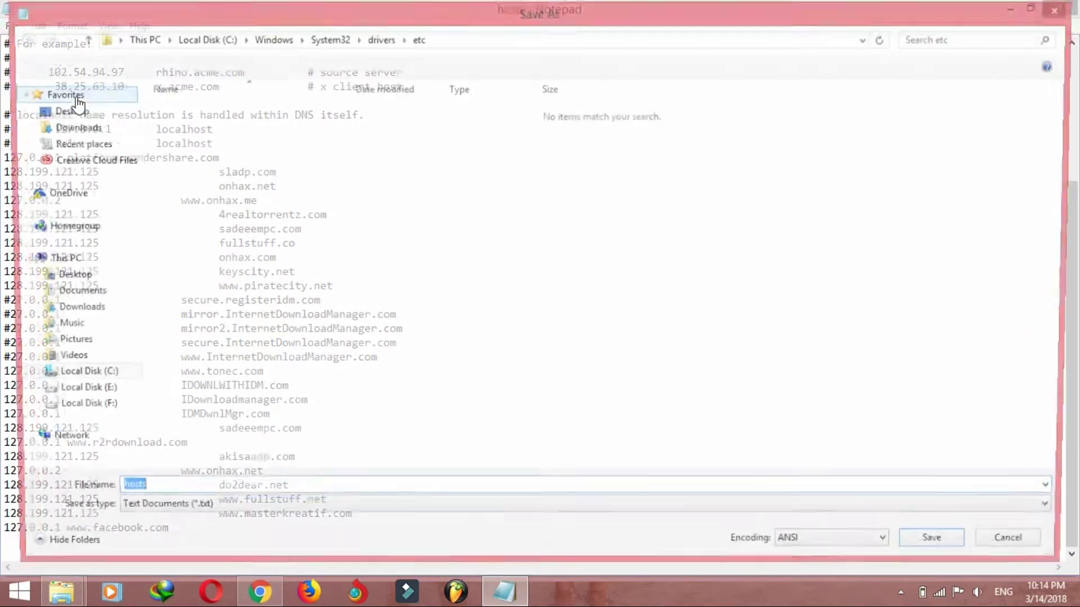
pyautogui.click(920, 515)
pyautogui.click(603, 548)
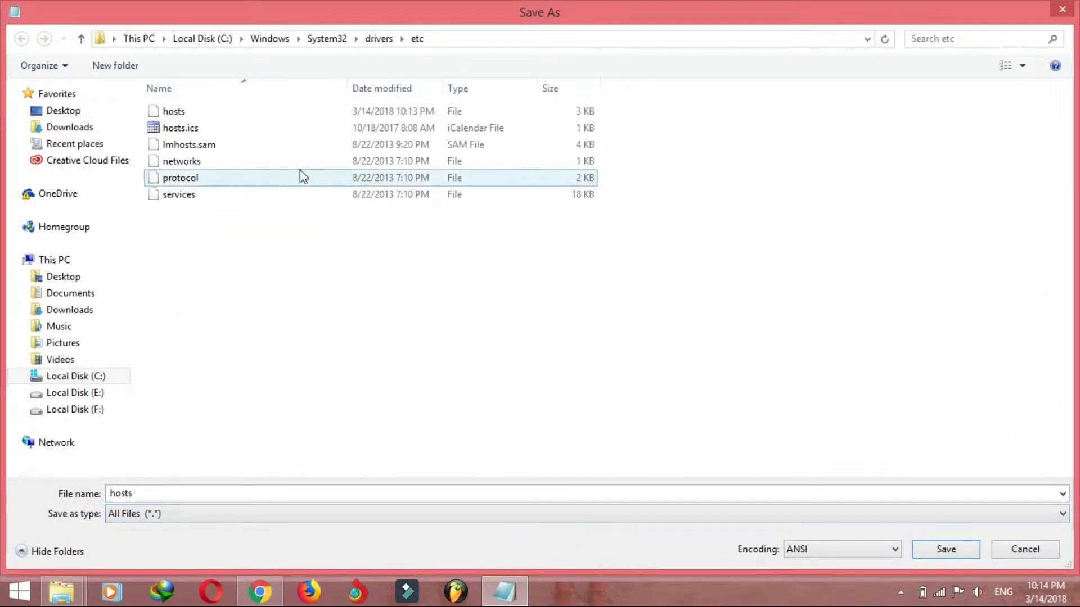
pyautogui.click(284, 110)
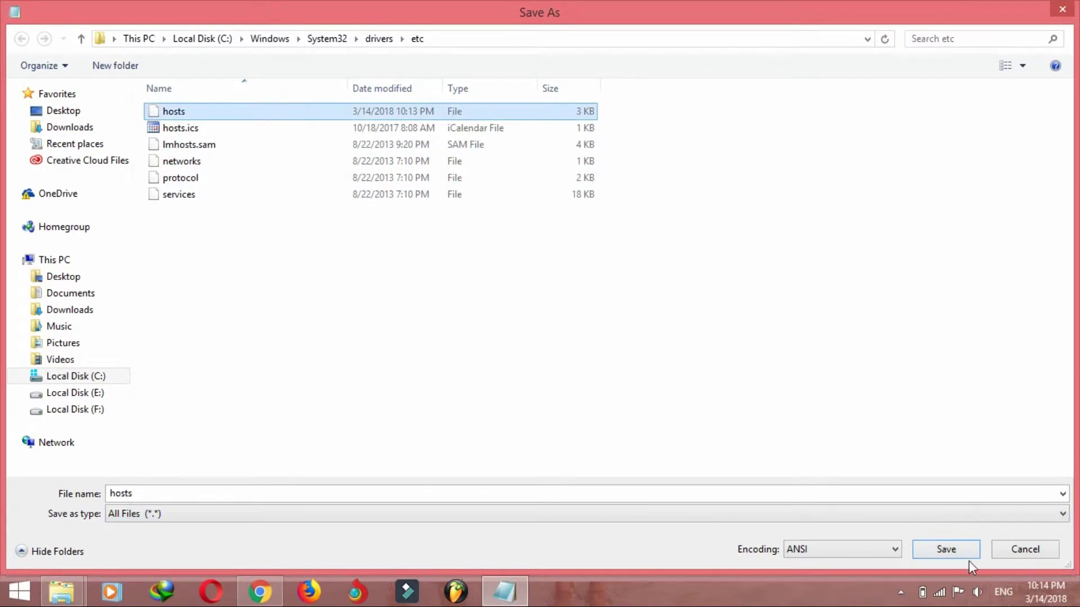
pyautogui.click(949, 549)
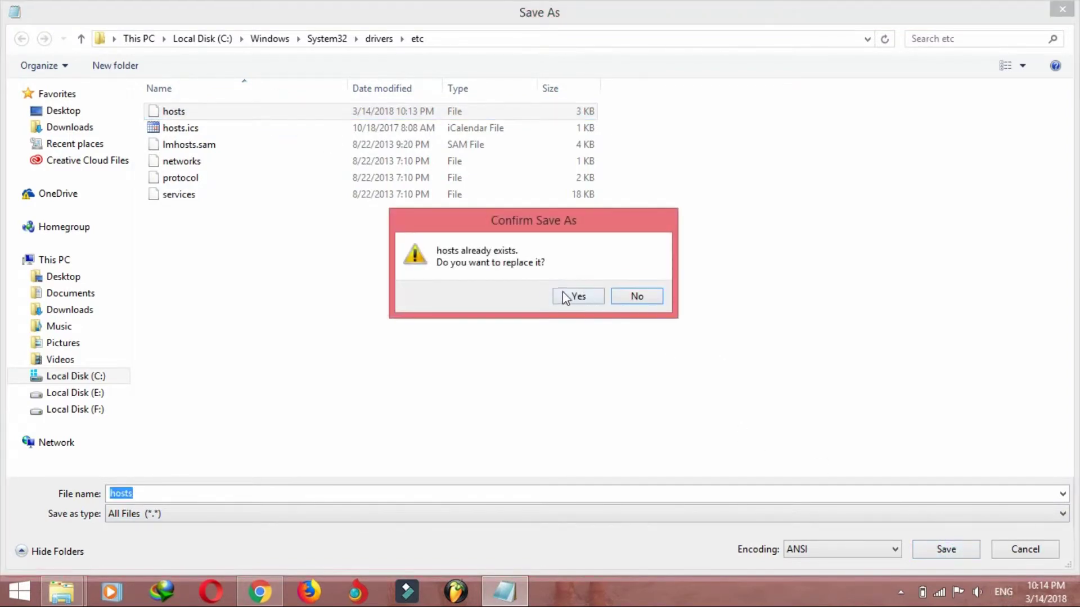
pyautogui.click(567, 296)
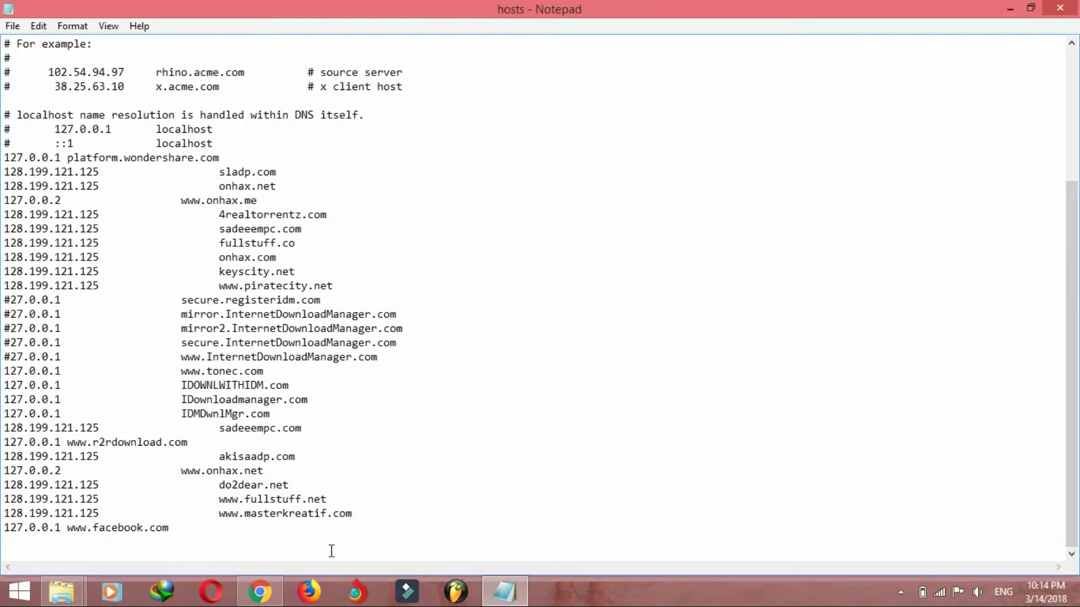
# Step: Switch to Chrome and reload the Facebook profile page to test the block
pyautogui.click(267, 602)
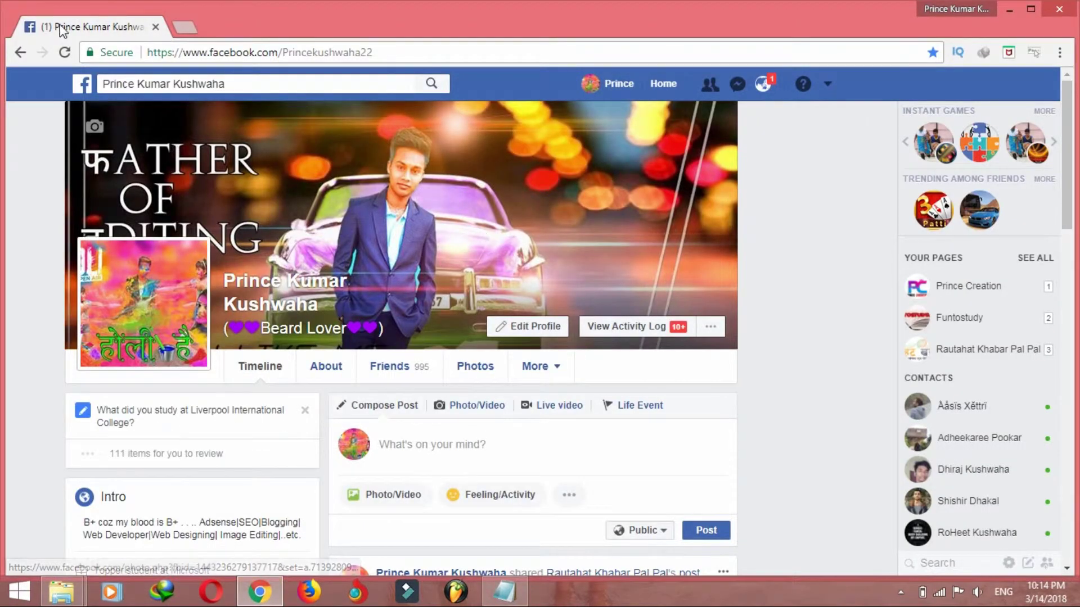
pyautogui.click(66, 59)
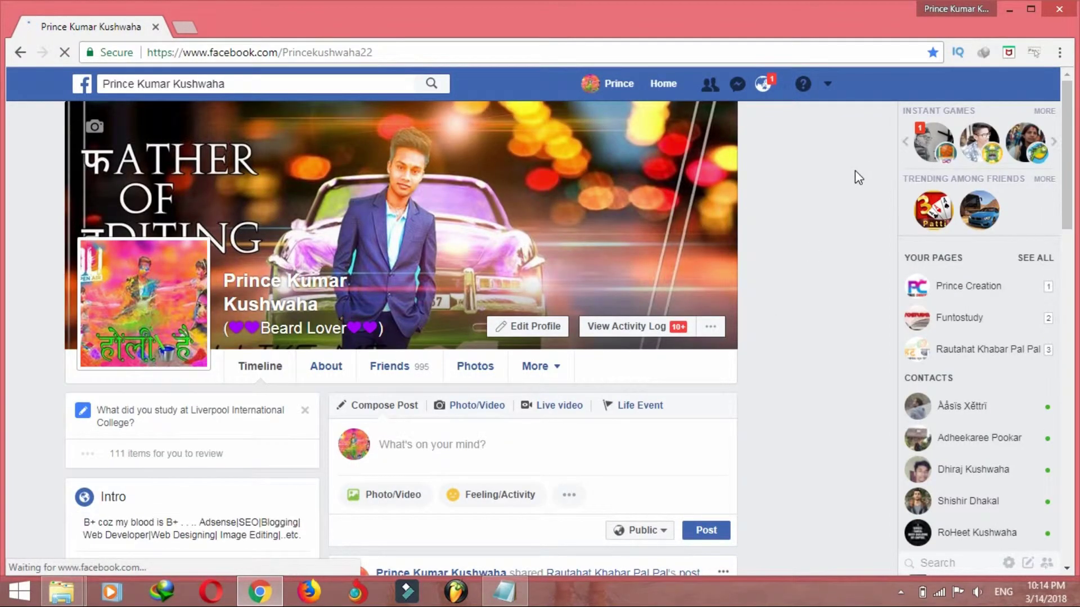
pyautogui.click(1061, 9)
pyautogui.click(274, 587)
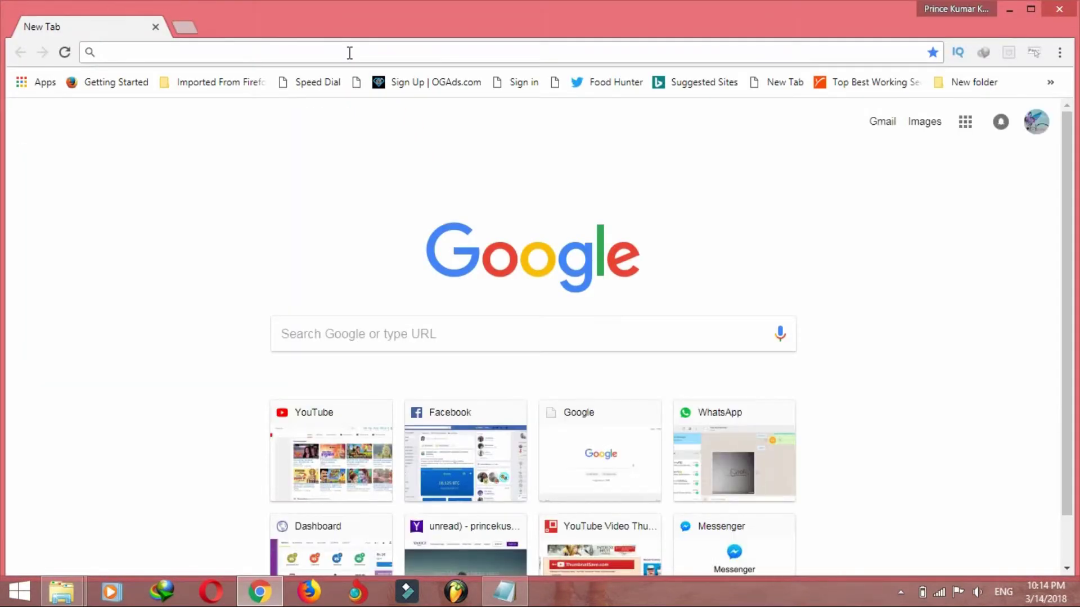
pyautogui.write('fae')
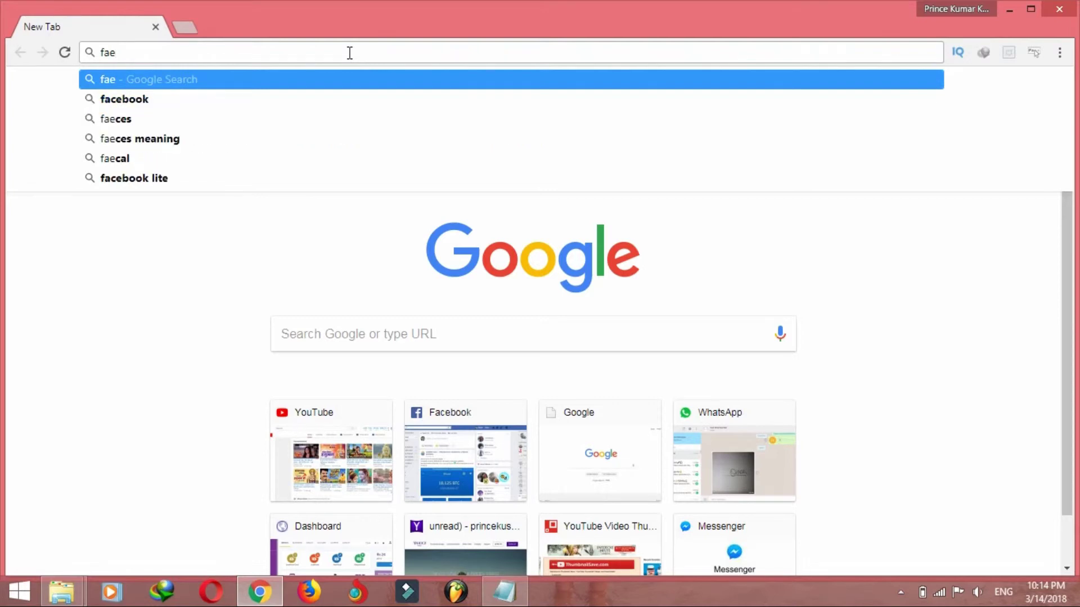
pyautogui.press('BackSpace')
pyautogui.press('Down')
pyautogui.press('Return')
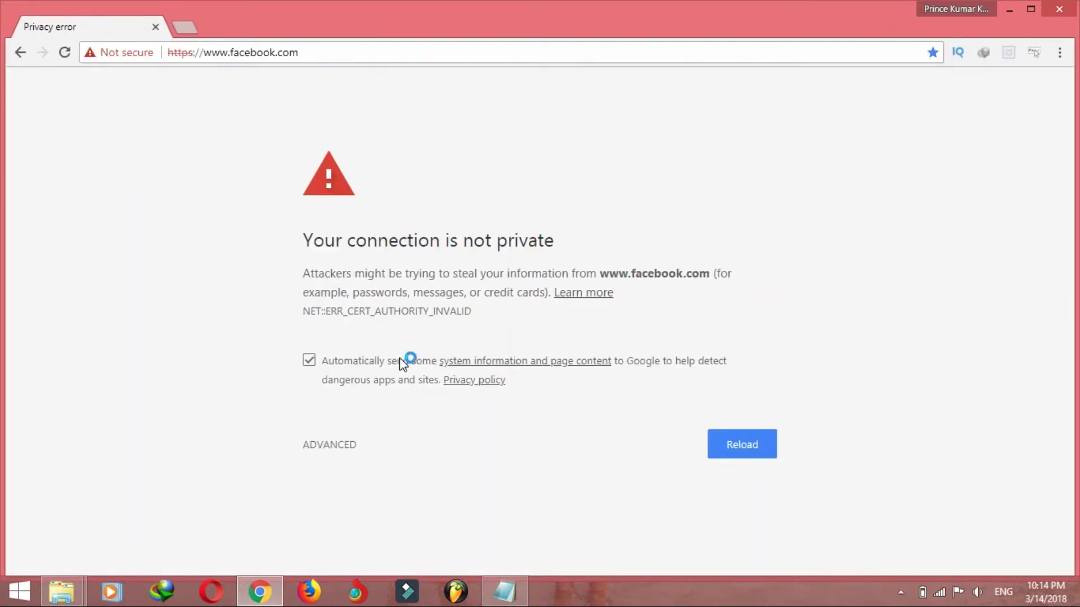
pyautogui.click(341, 445)
pyautogui.scroll(-2, 342, 445)
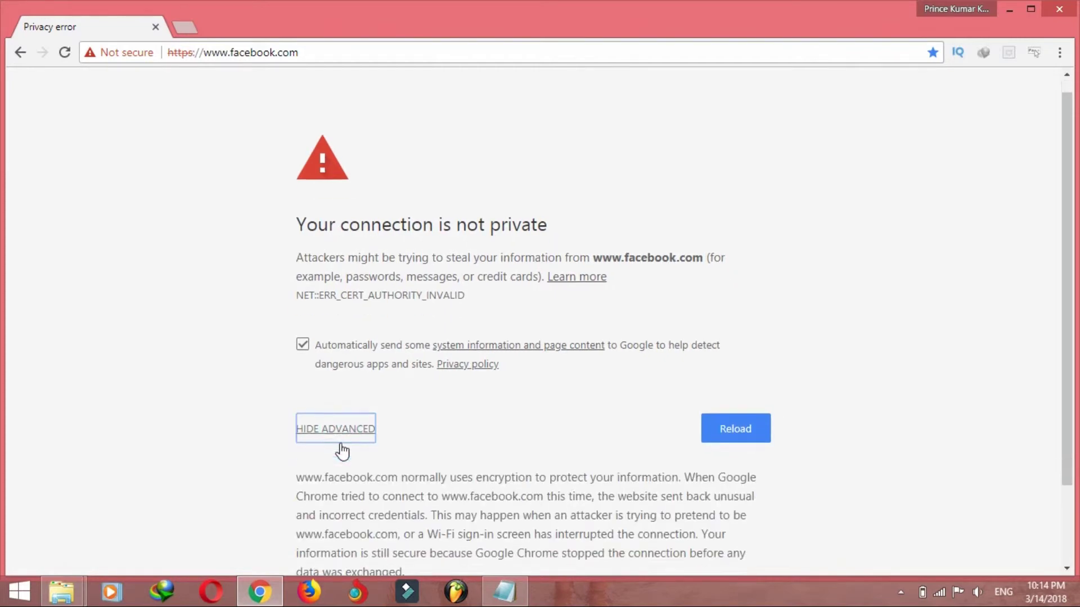
pyautogui.scroll(2, 497, 396)
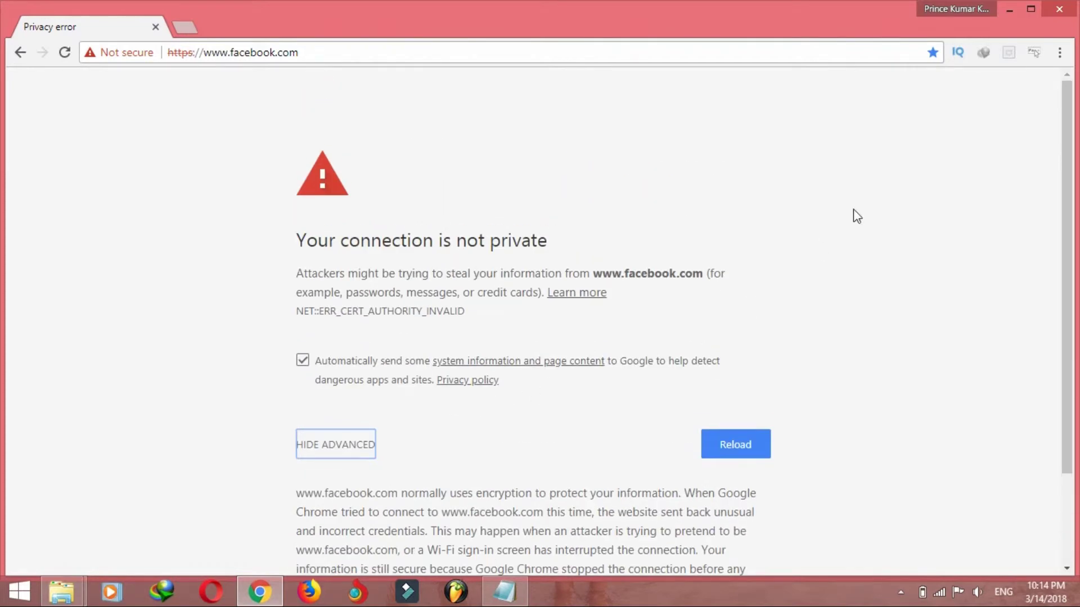
pyautogui.click(1009, 11)
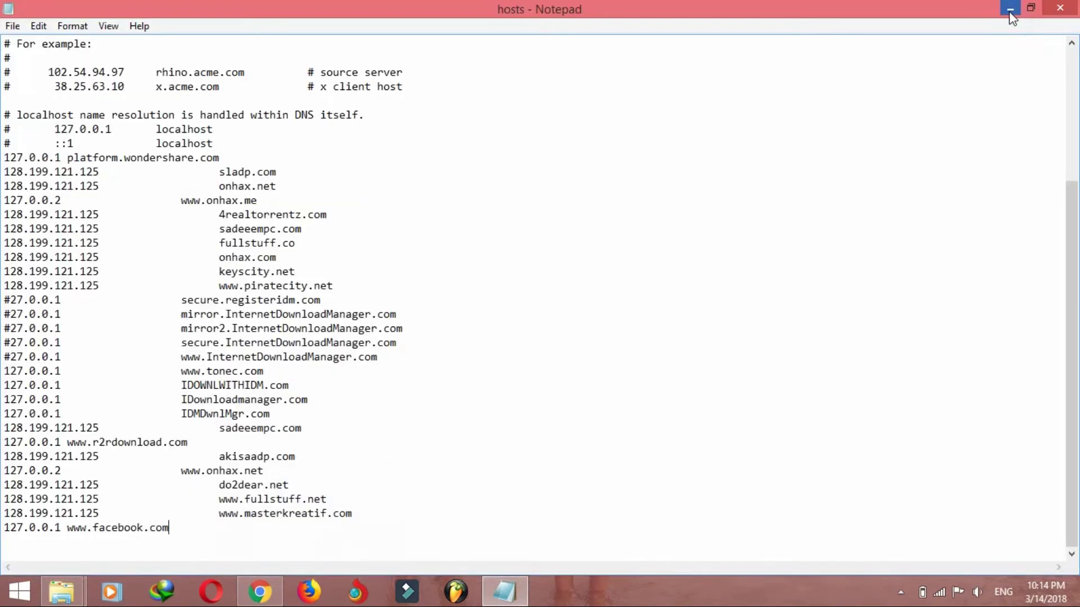
pyautogui.click(260, 595)
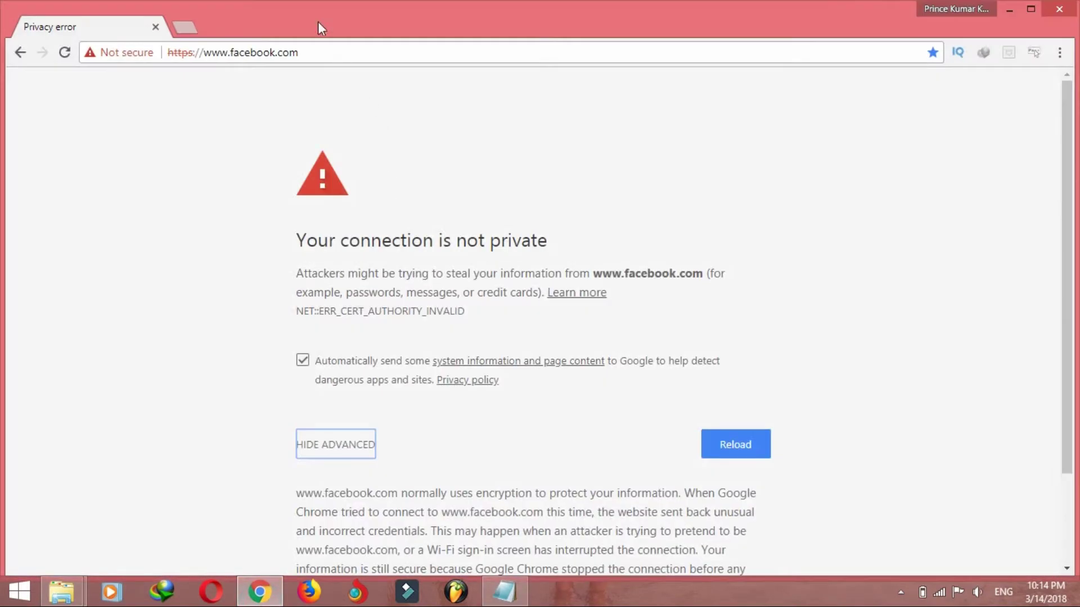
pyautogui.click(191, 30)
pyautogui.write('y')
pyautogui.press('Return')
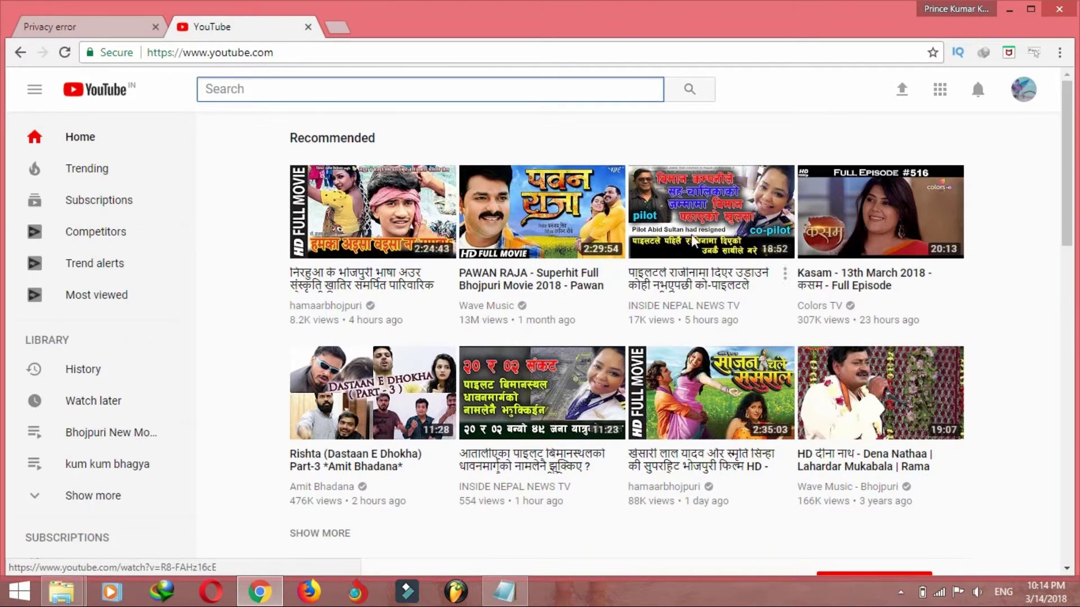
pyautogui.click(506, 598)
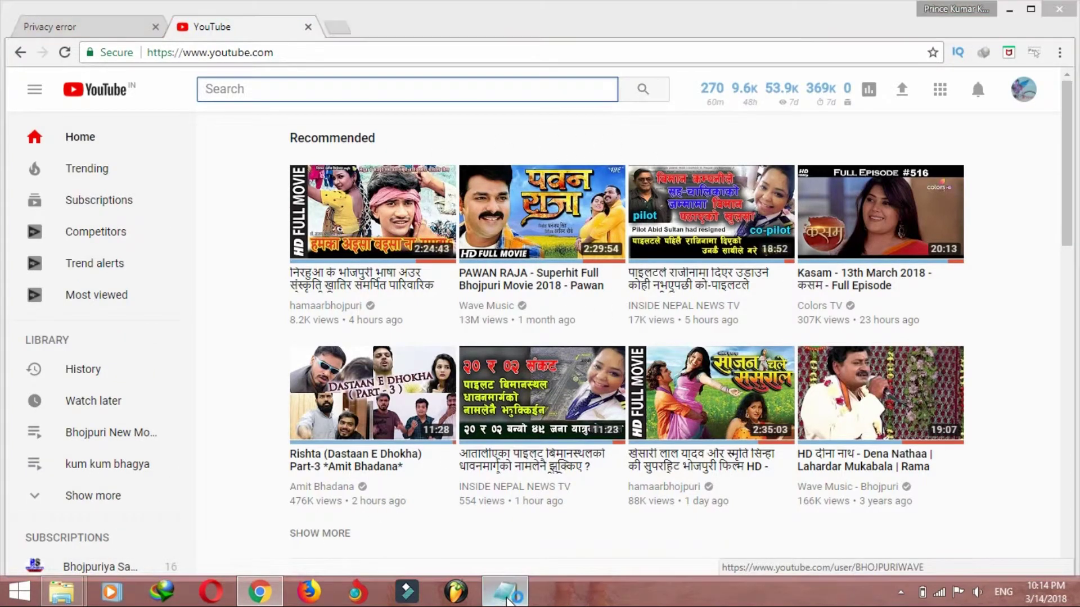
pyautogui.press('Return')
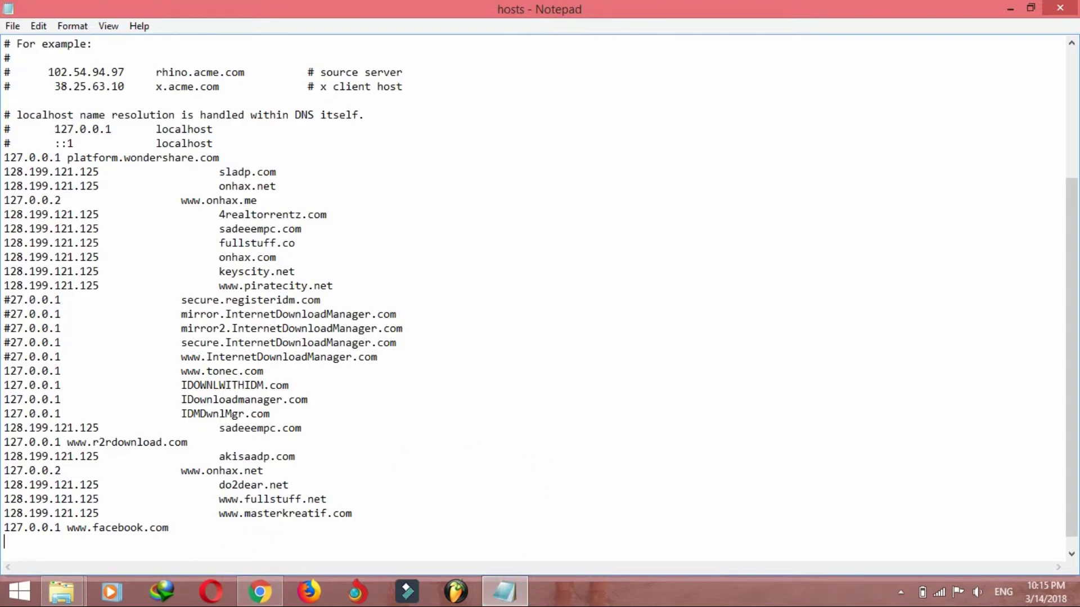
pyautogui.moveTo(60, 529); pyautogui.dragTo(6, 529)
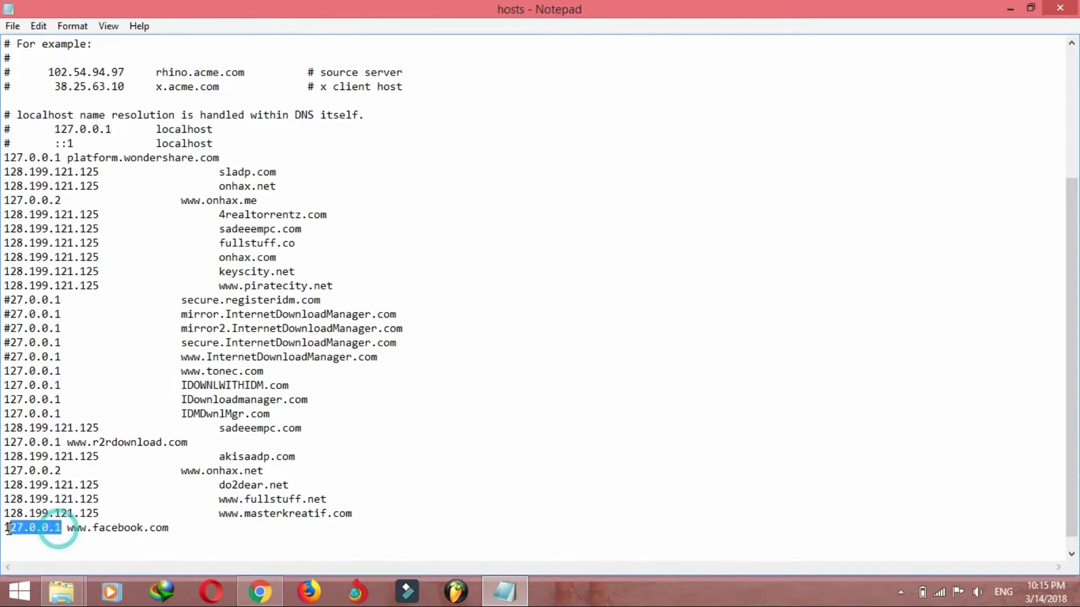
pyautogui.rightClick(6, 531)
pyautogui.click(46, 363)
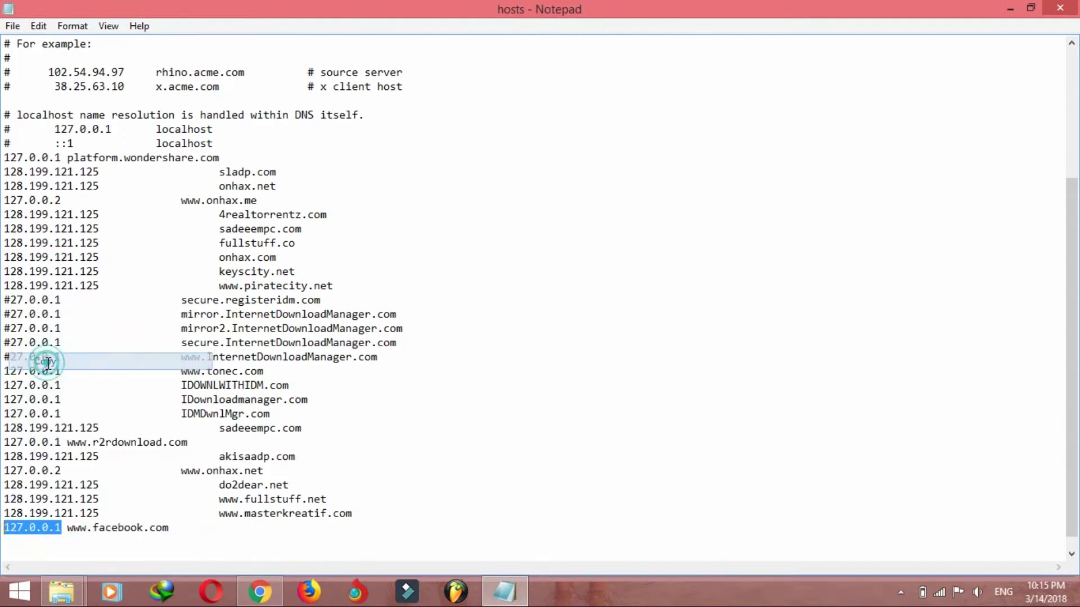
pyautogui.click(29, 550)
pyautogui.rightClick(32, 550)
pyautogui.click(12, 528)
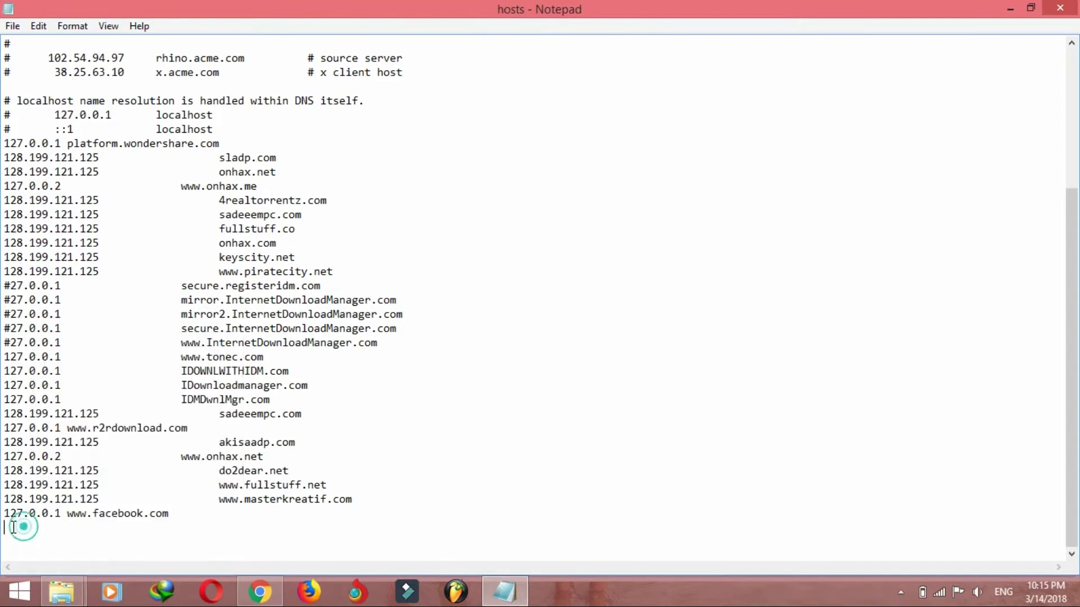
pyautogui.rightClick(20, 532)
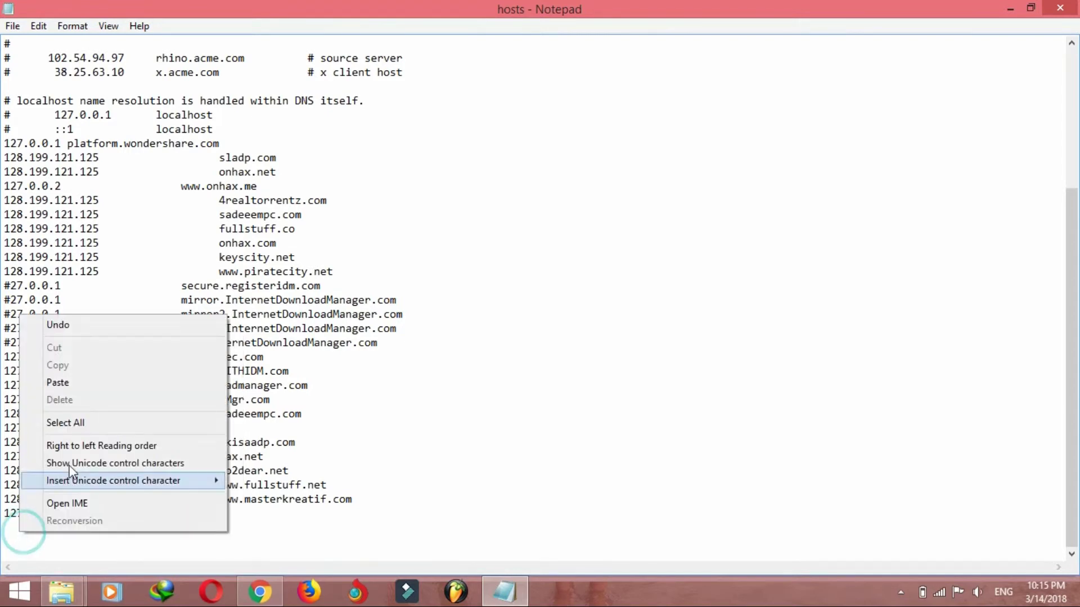
pyautogui.click(60, 383)
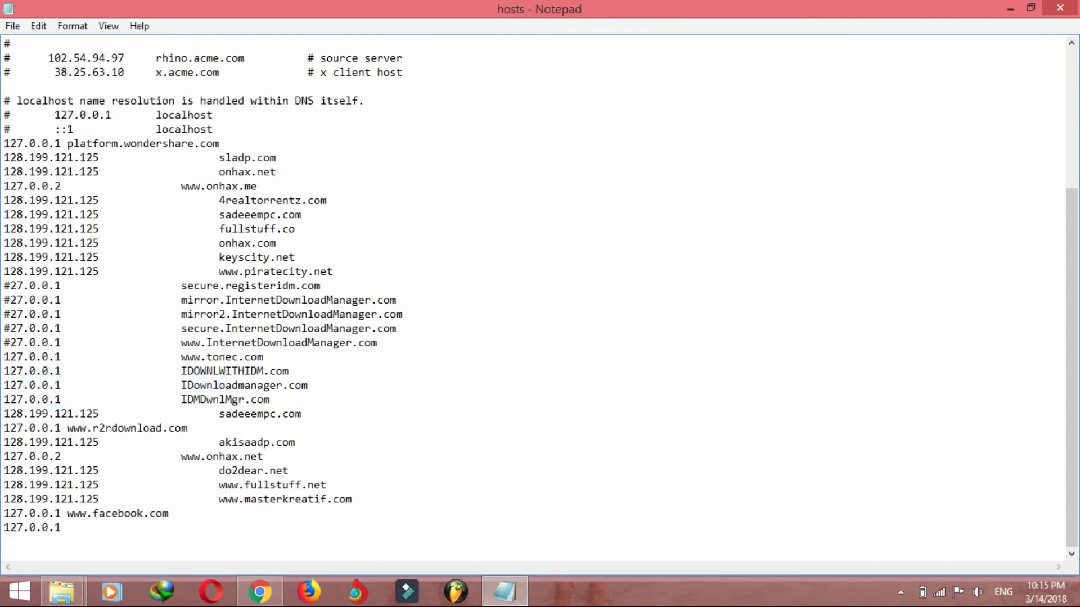
pyautogui.write('www.youtube.com')
pyautogui.click(12, 26)
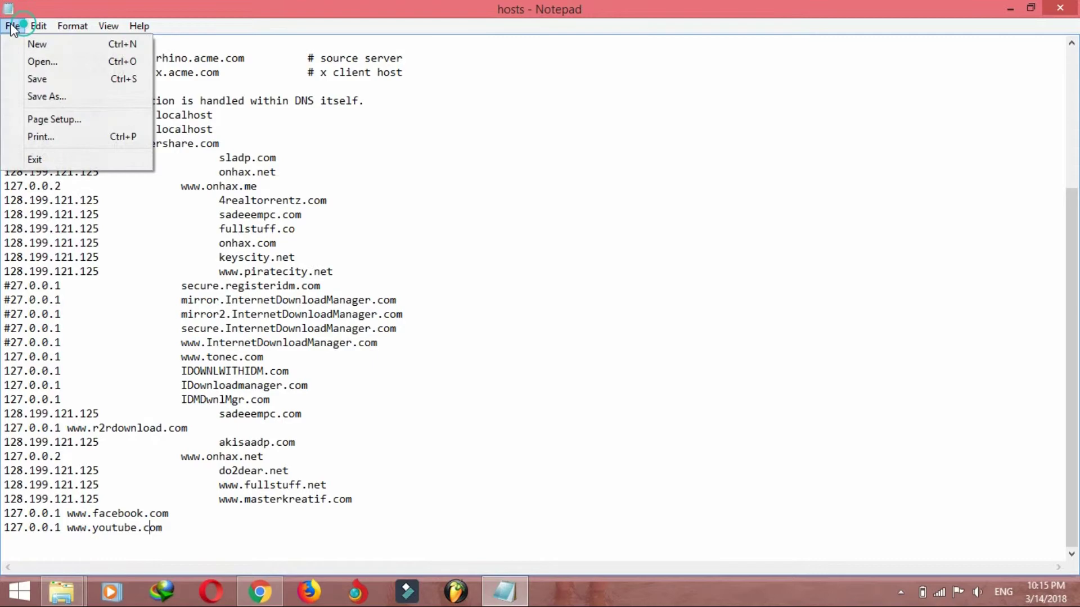
pyautogui.click(38, 79)
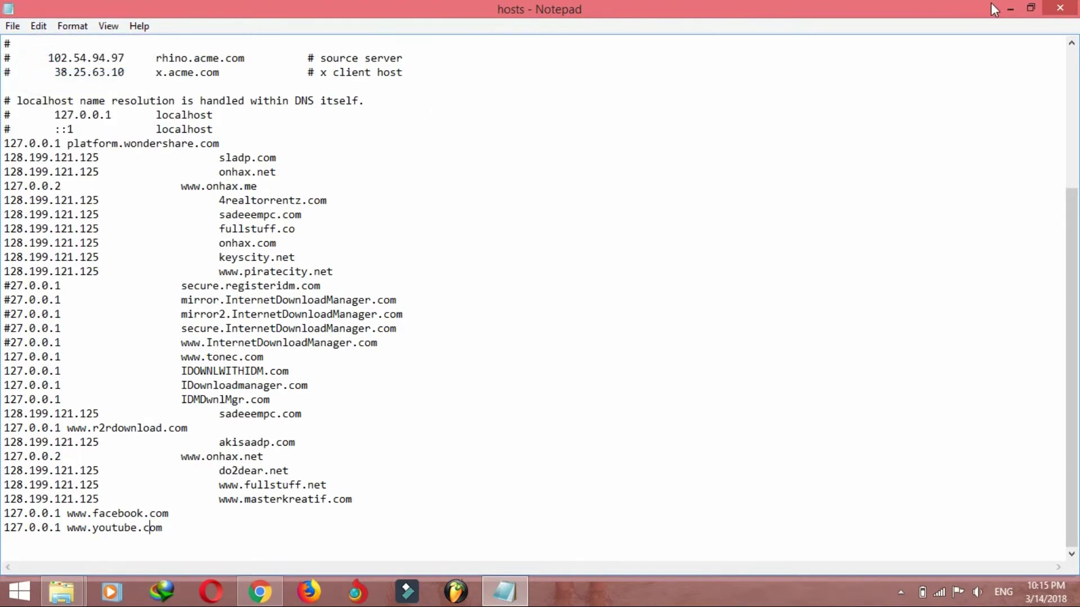
# Step: Restart Chrome and open youtube.com to check whether the site is blocked
pyautogui.click(1017, 7)
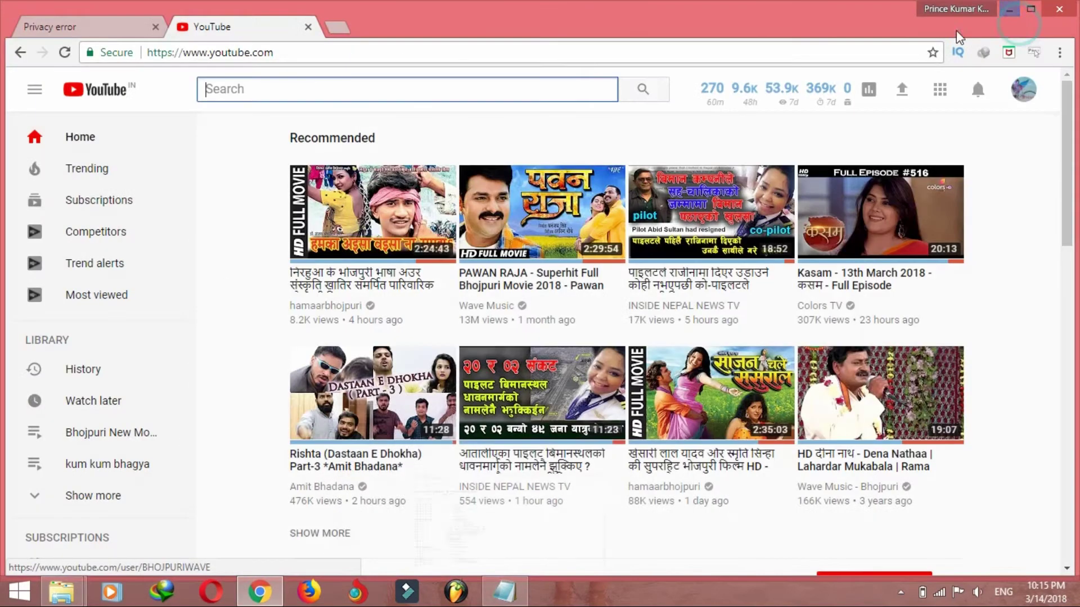
pyautogui.click(1058, 8)
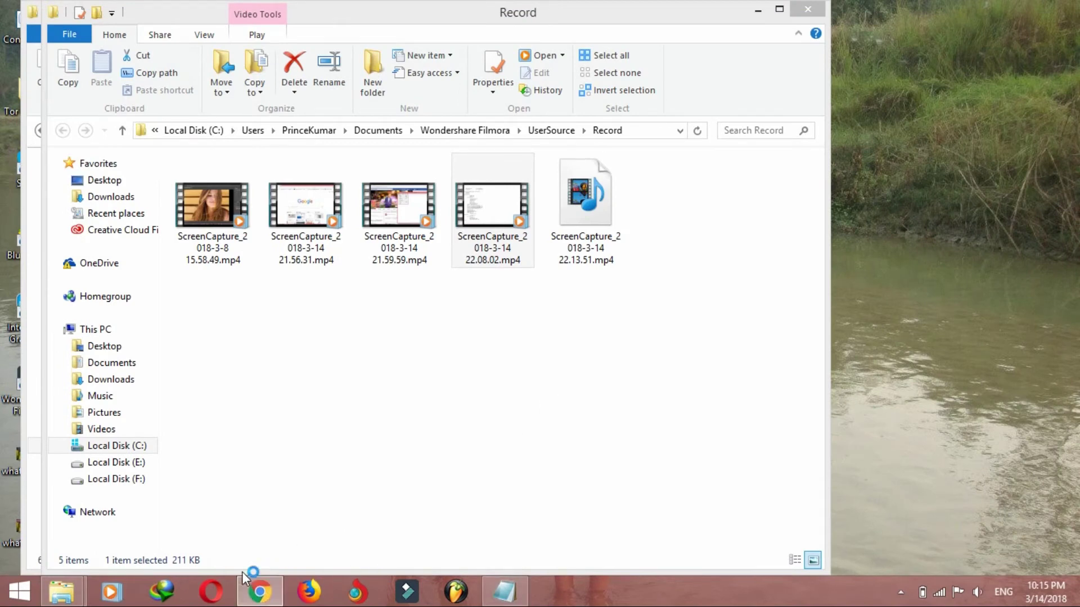
pyautogui.click(259, 590)
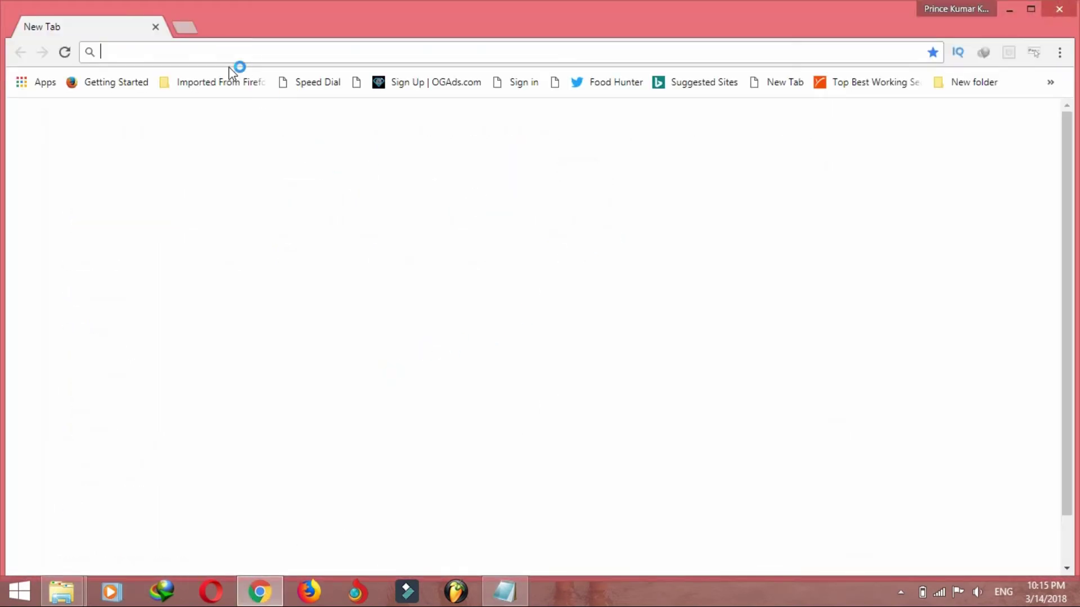
pyautogui.write('youtube.com')
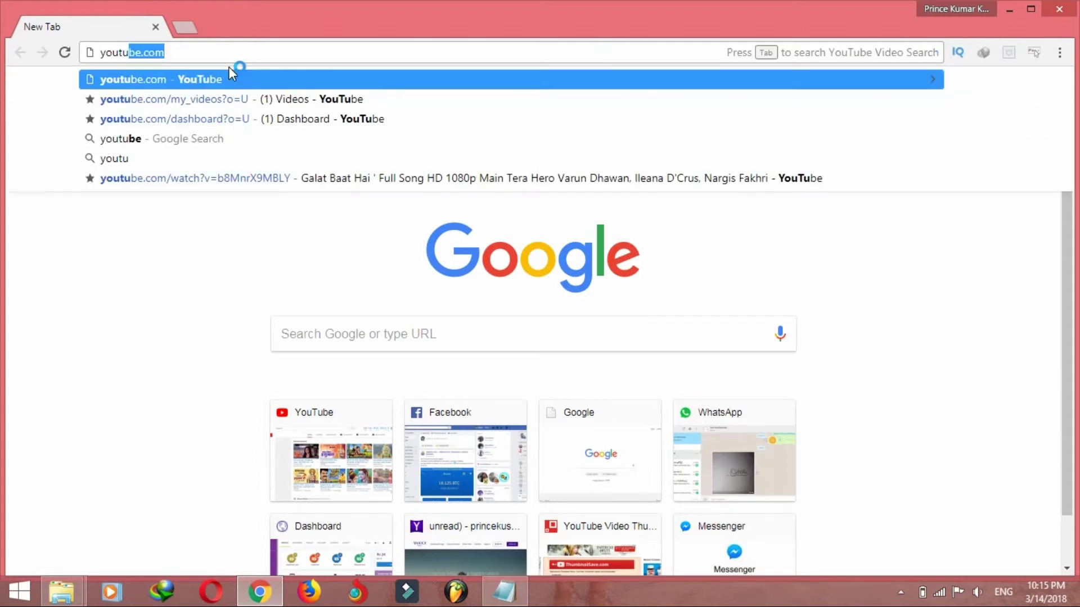
pyautogui.press('Return')
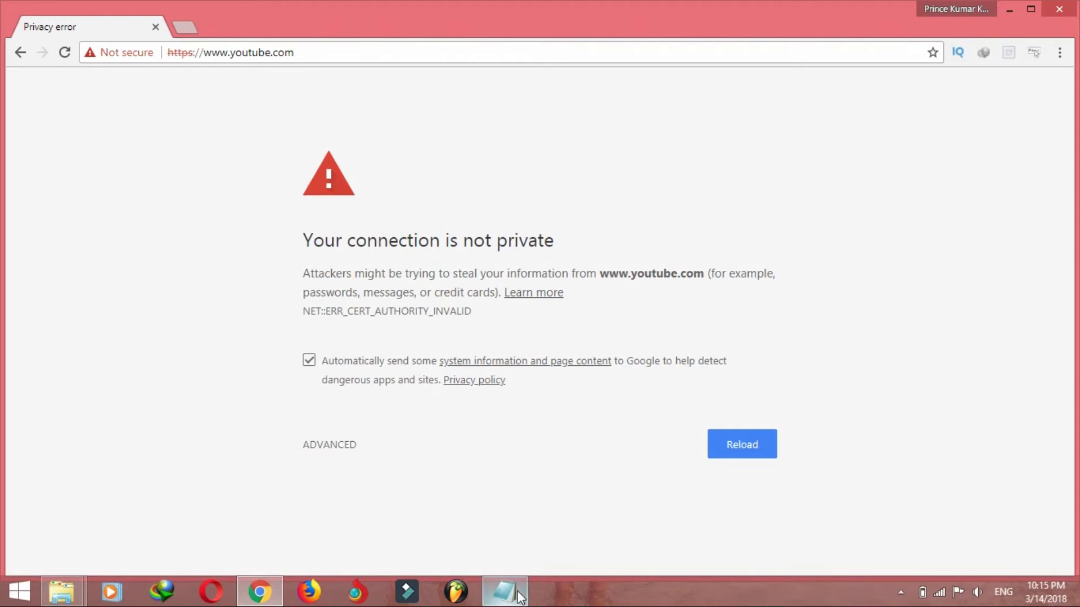
pyautogui.moveTo(504, 591)
pyautogui.moveTo(534, 488)
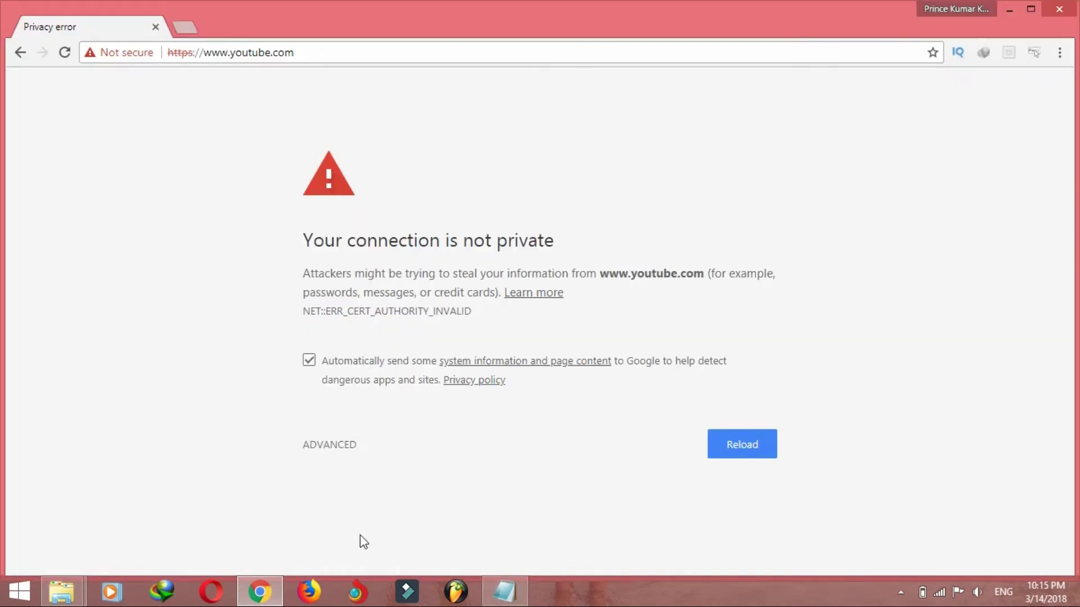
pyautogui.click(512, 601)
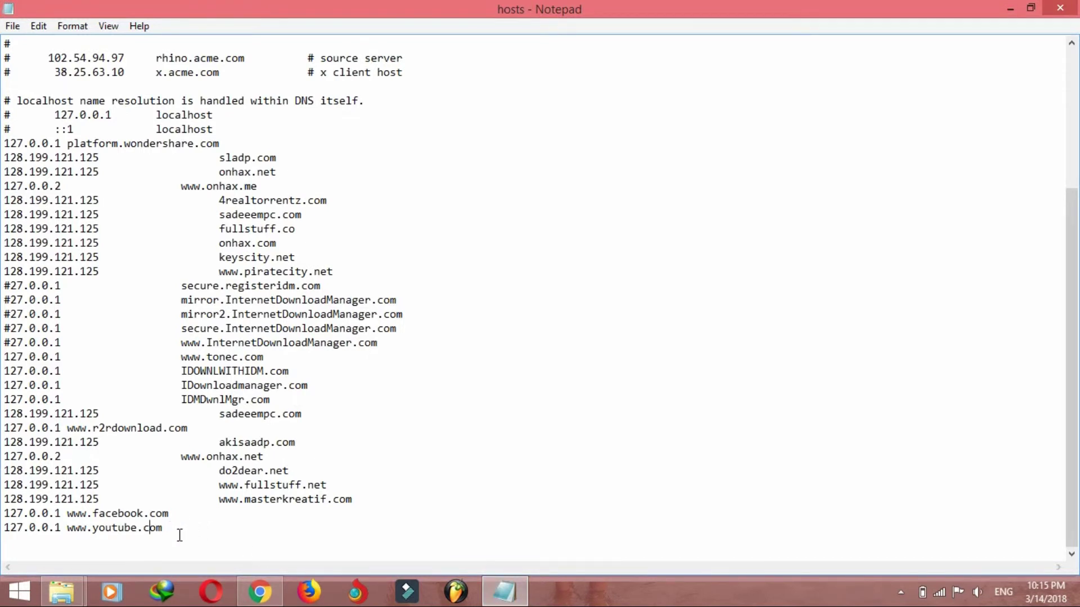
pyautogui.moveTo(175, 535); pyautogui.dragTo(8, 518)
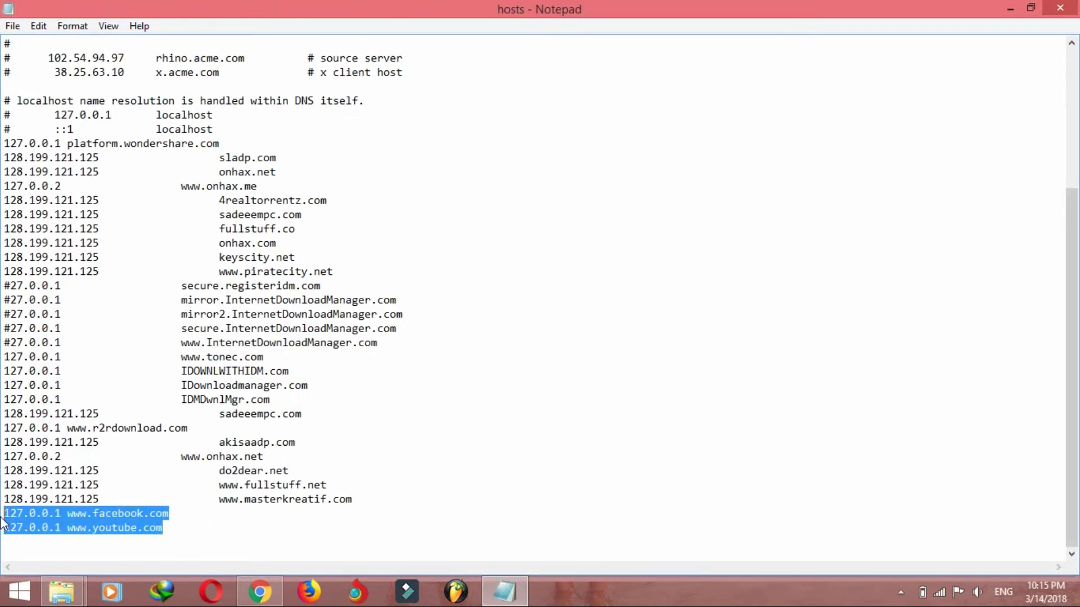
pyautogui.press('Delete')
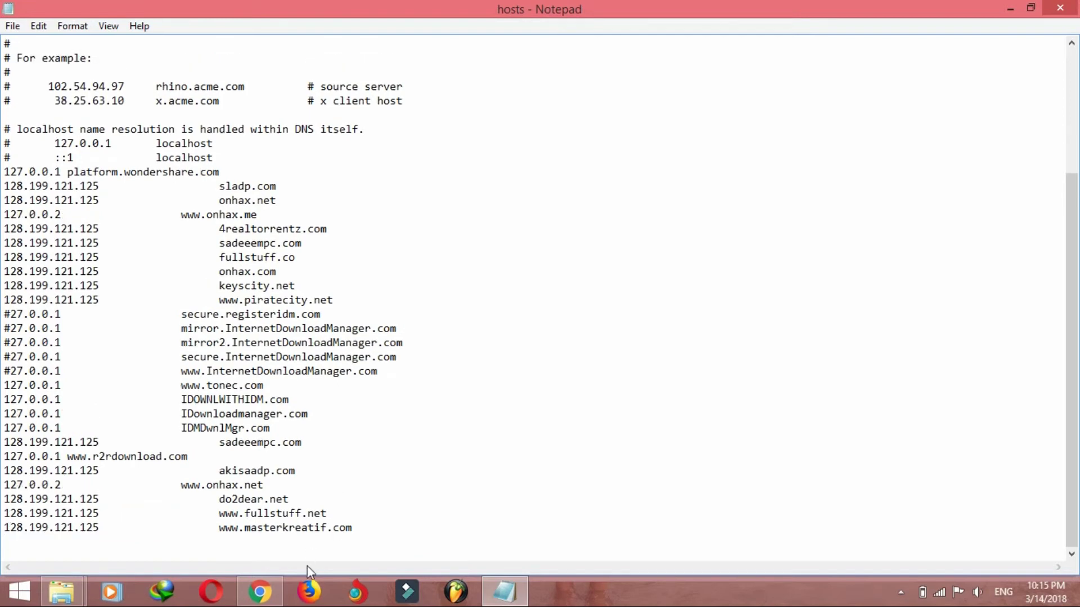
# Step: Restart Chrome and open facebook.com to check whether the site is accessible without its hosts entry
pyautogui.click(259, 591)
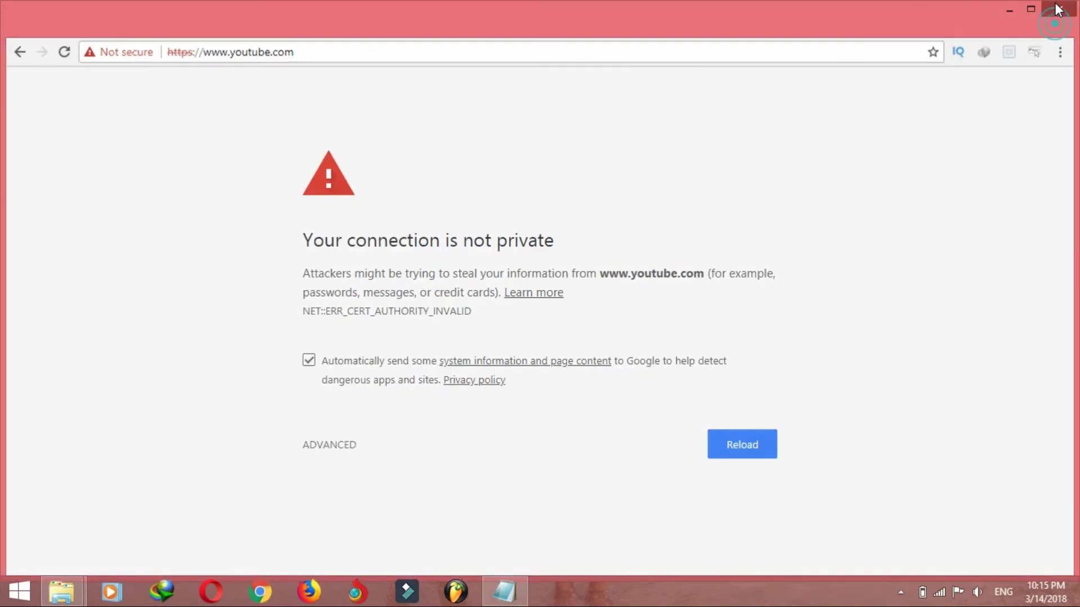
pyautogui.click(1057, 9)
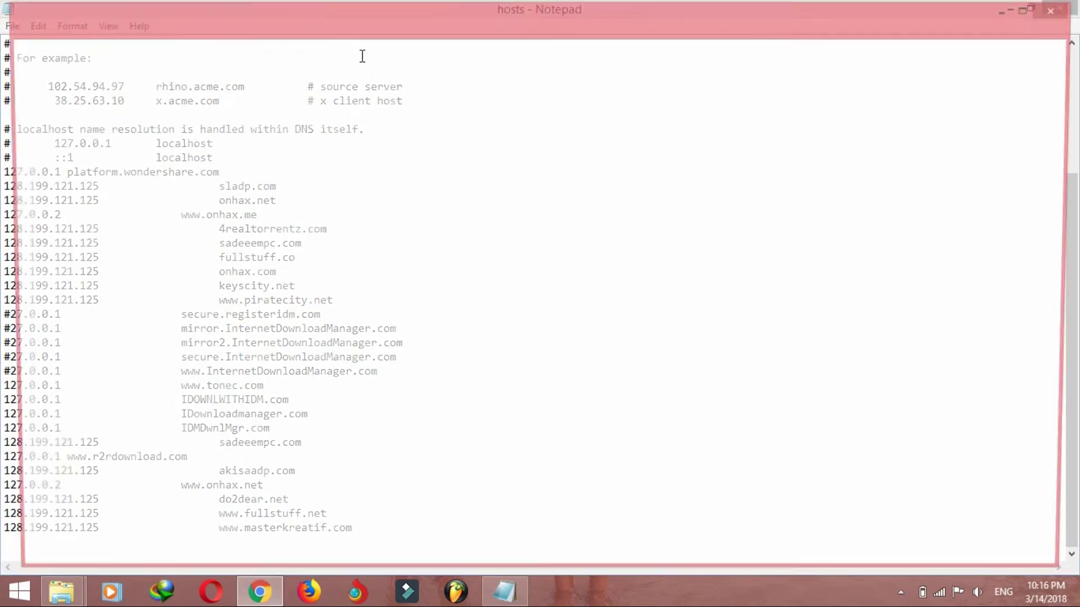
pyautogui.write('facebook.com')
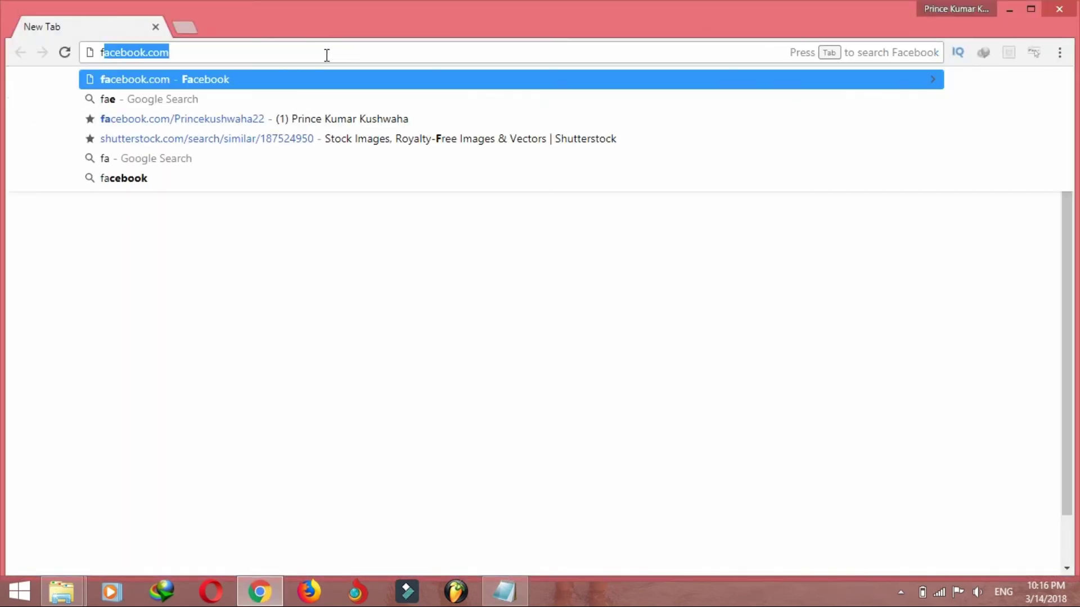
pyautogui.press('Return')
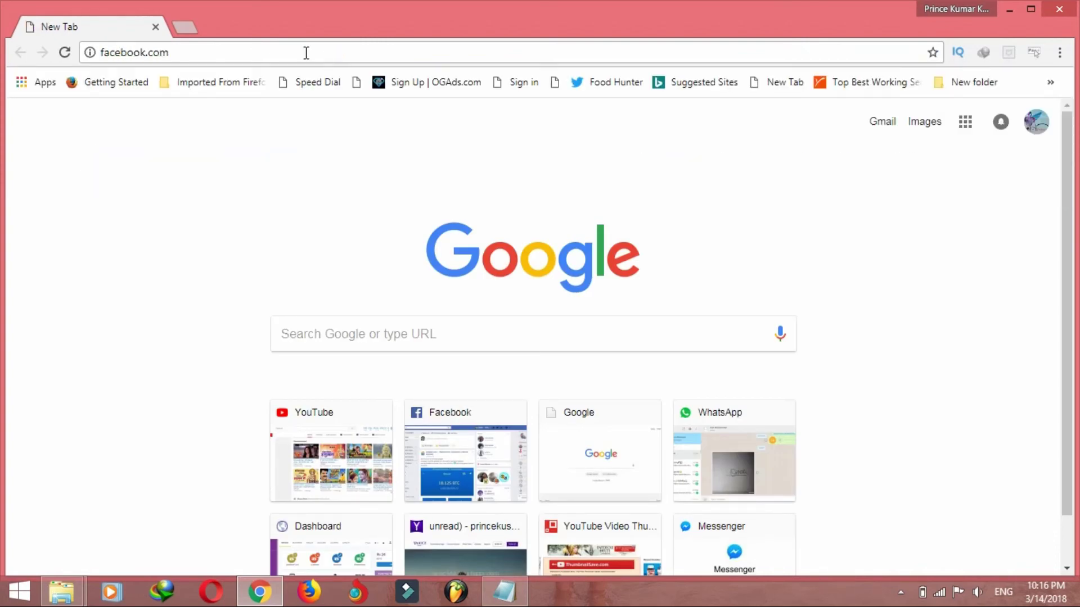
pyautogui.click(200, 53)
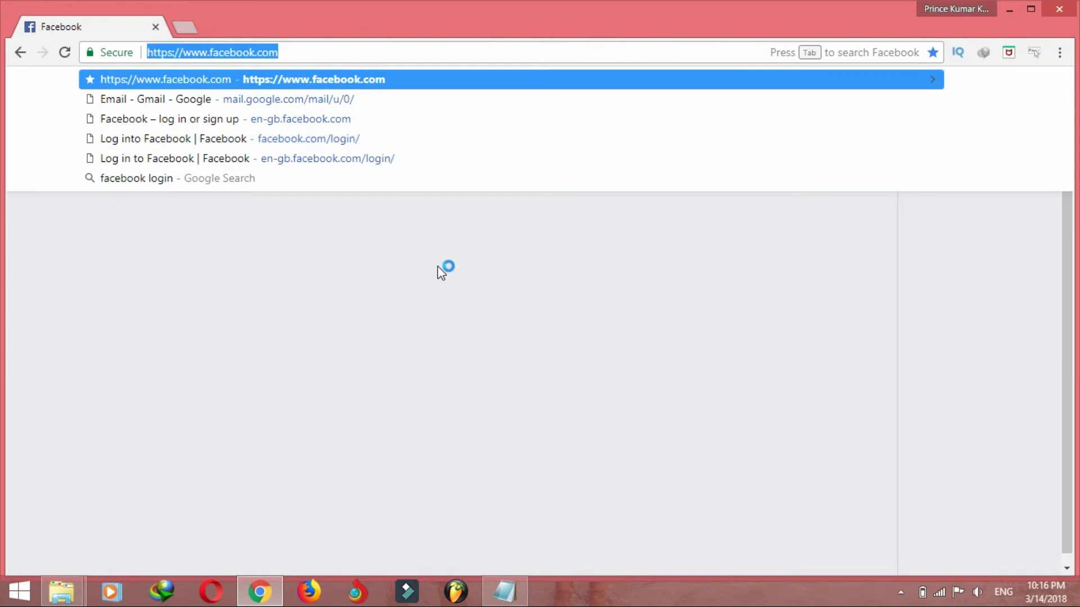
pyautogui.click(177, 272)
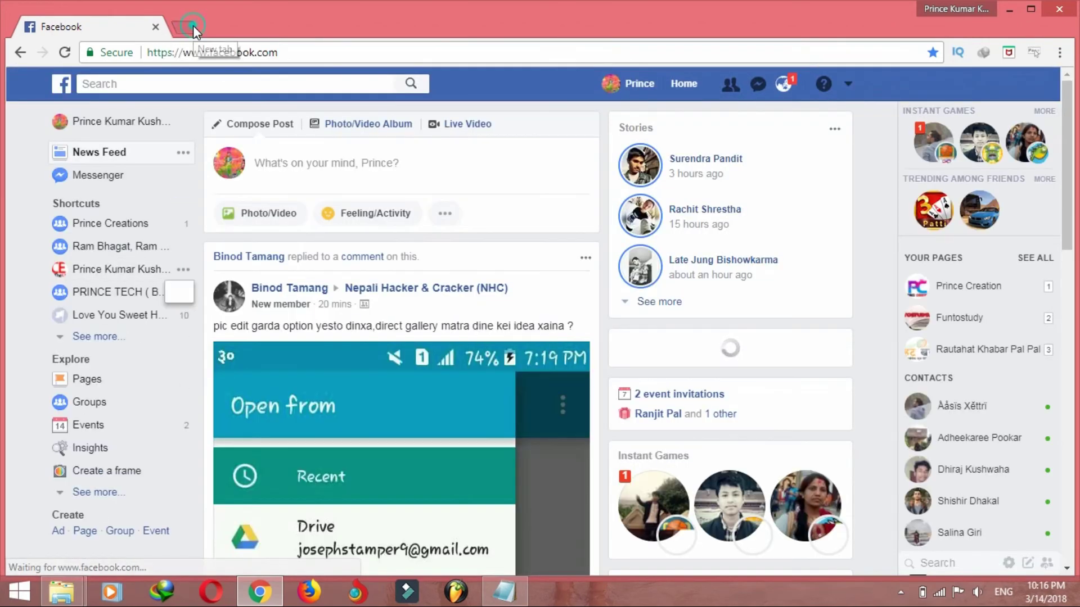
# Step: Open youtube.com in a new tab to check access, and return to the Facebook tab
pyautogui.click(190, 27)
pyautogui.write('you')
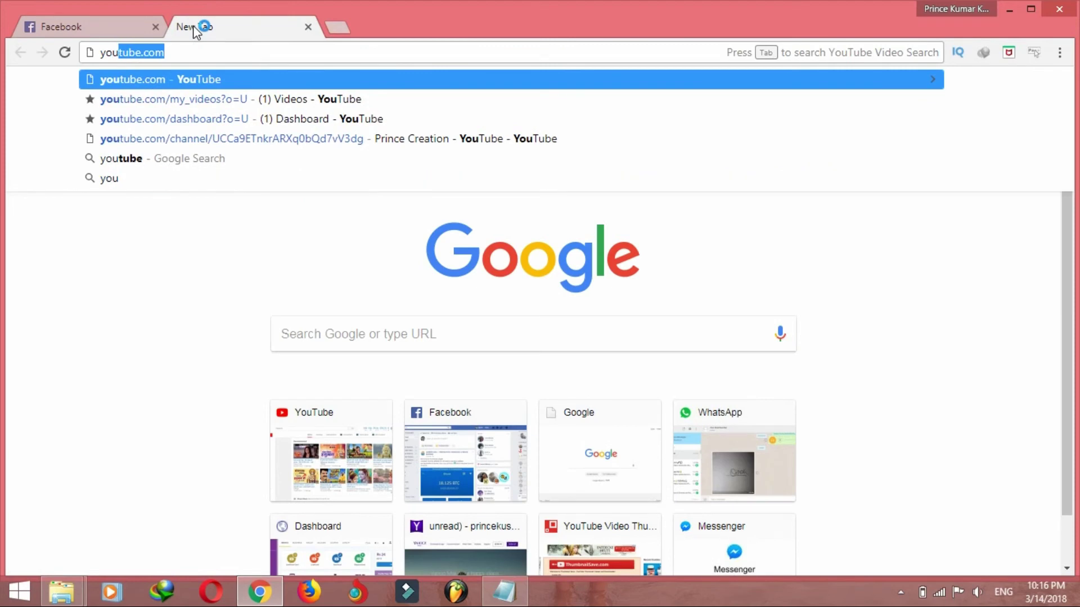
pyautogui.press('Return')
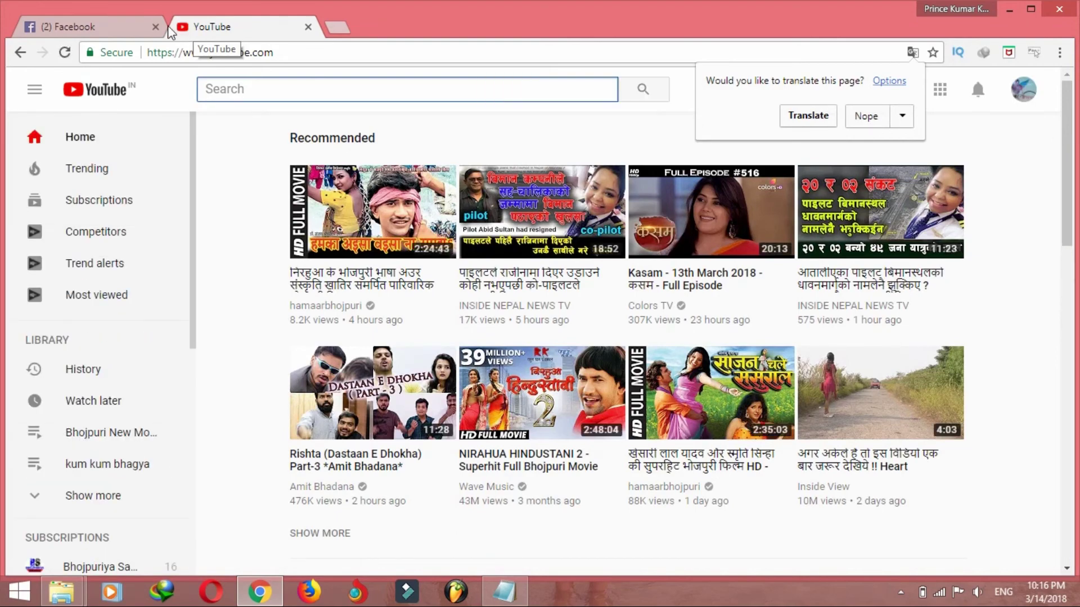
pyautogui.click(166, 34)
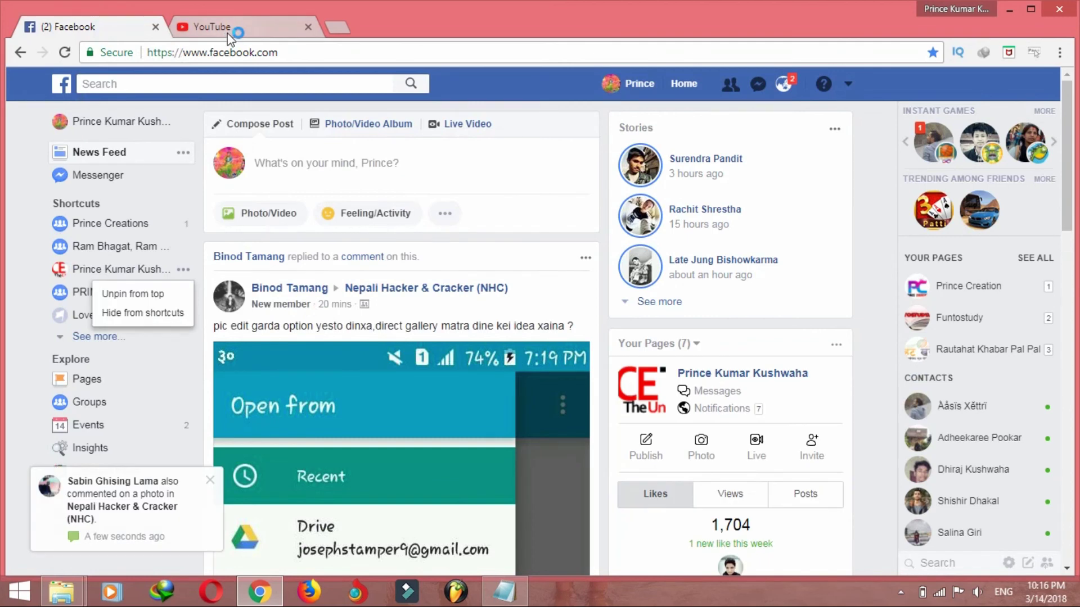